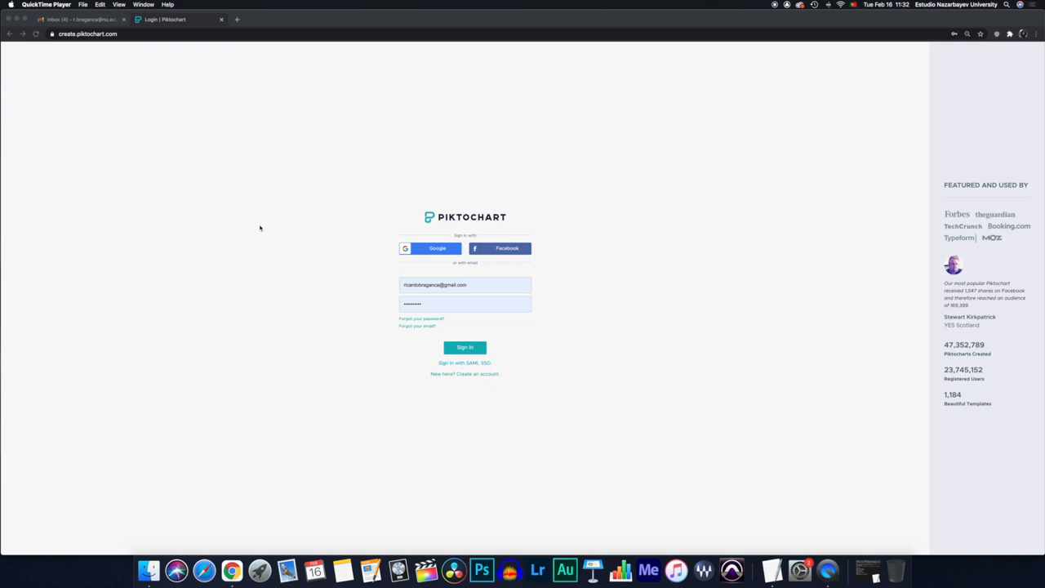
# Sign in to the Piktochart account to reach the dashboard
pyautogui.click(464, 349)
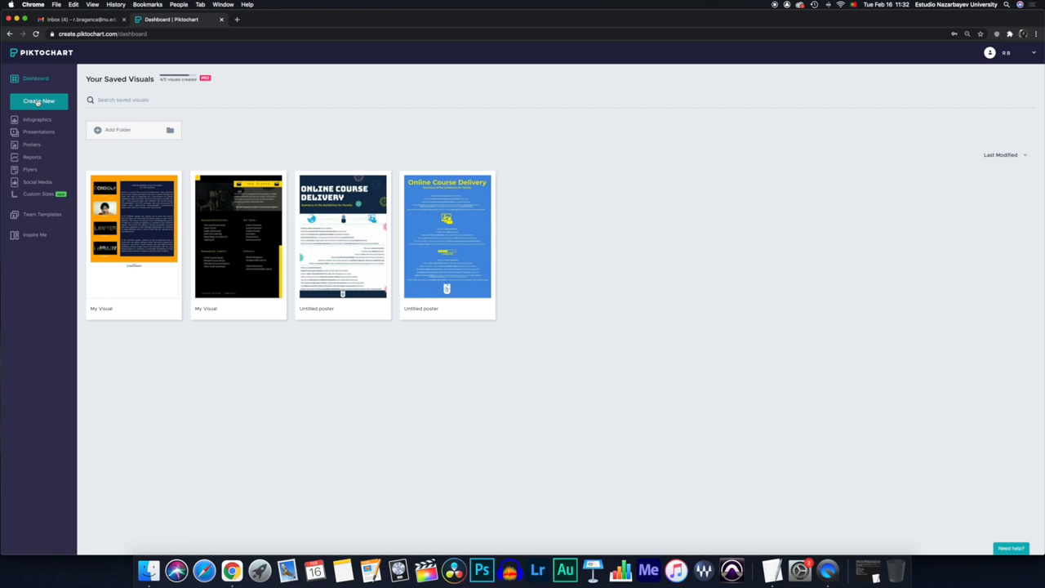
# Browse the Infographics, Presentations, Reports and Flyers categories, then settle on Posters
pyautogui.click(36, 119)
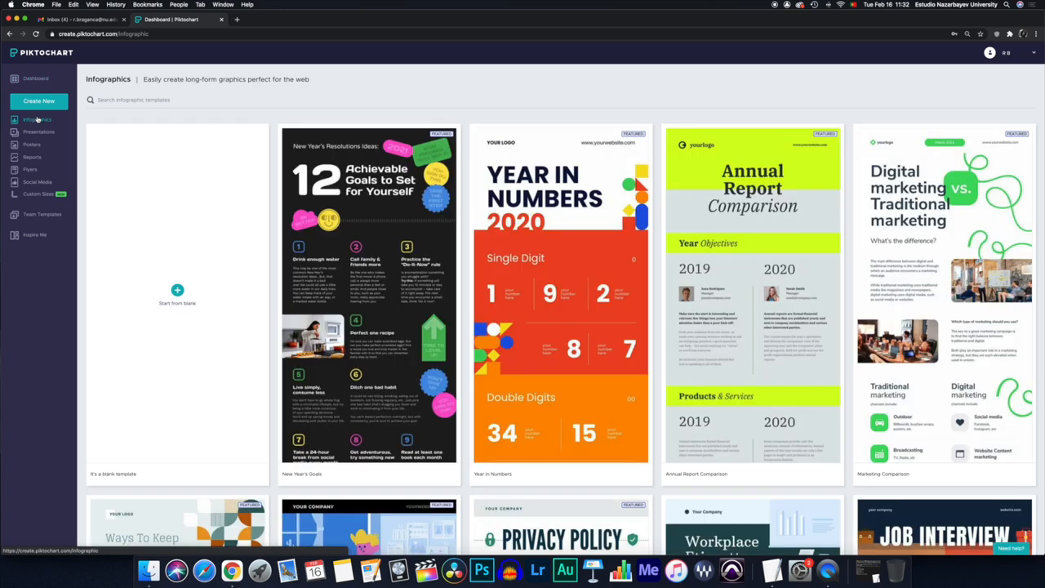
pyautogui.click(37, 133)
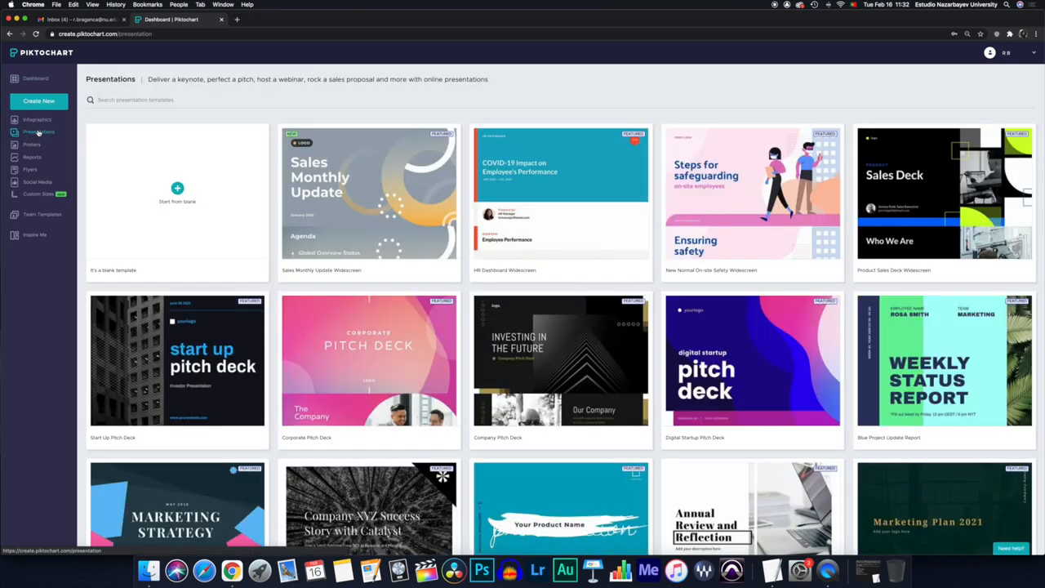
pyautogui.click(32, 144)
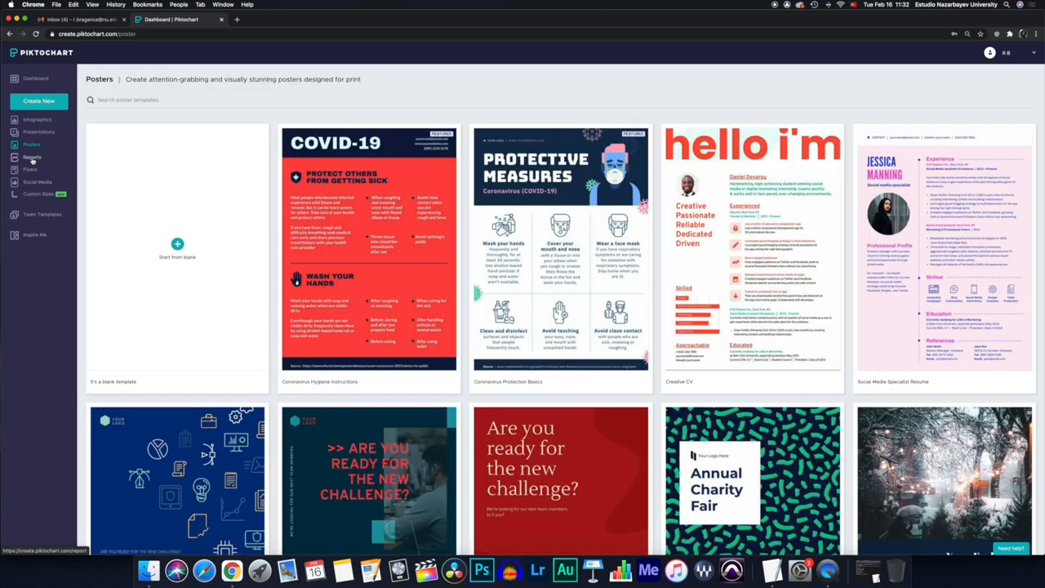
pyautogui.click(31, 157)
pyautogui.click(30, 170)
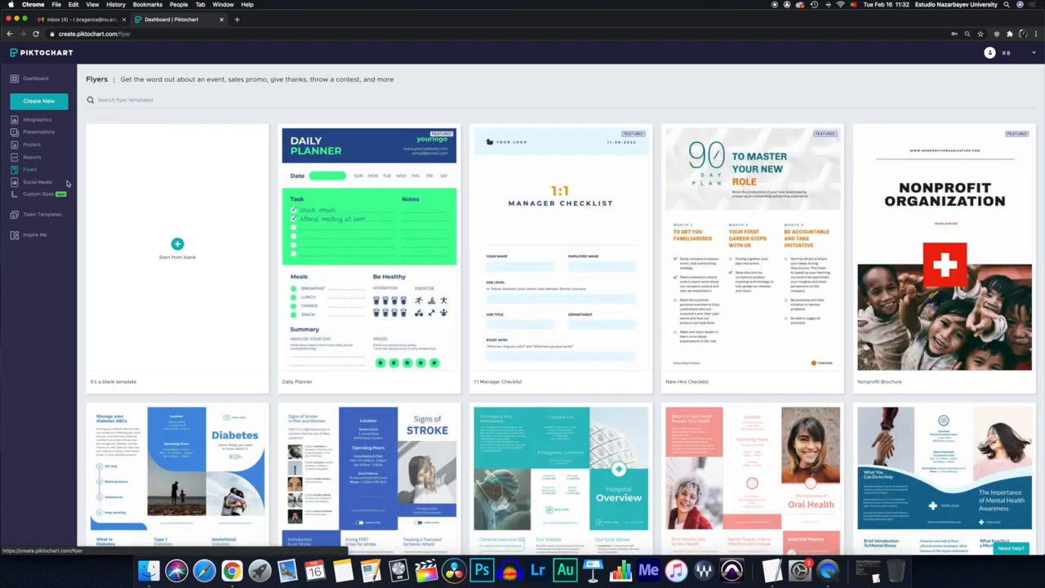
pyautogui.click(34, 146)
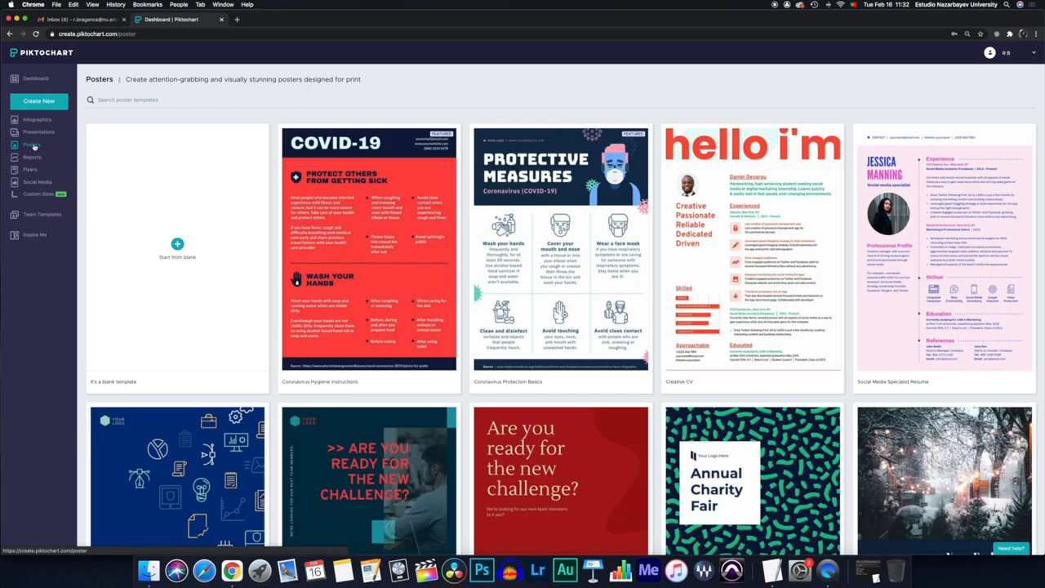
pyautogui.scroll(-6, 455, 225)
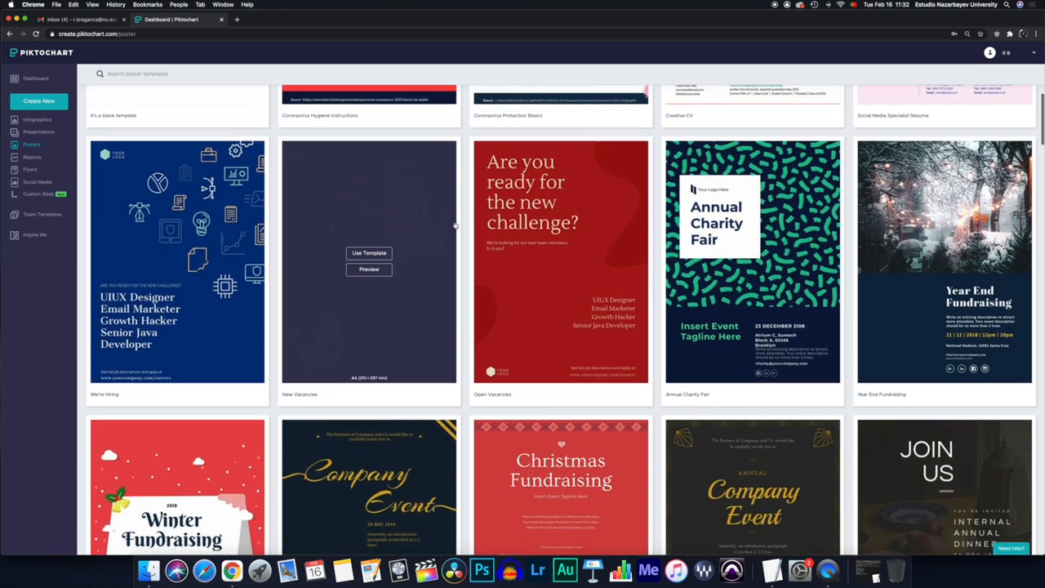
pyautogui.scroll(1, 455, 224)
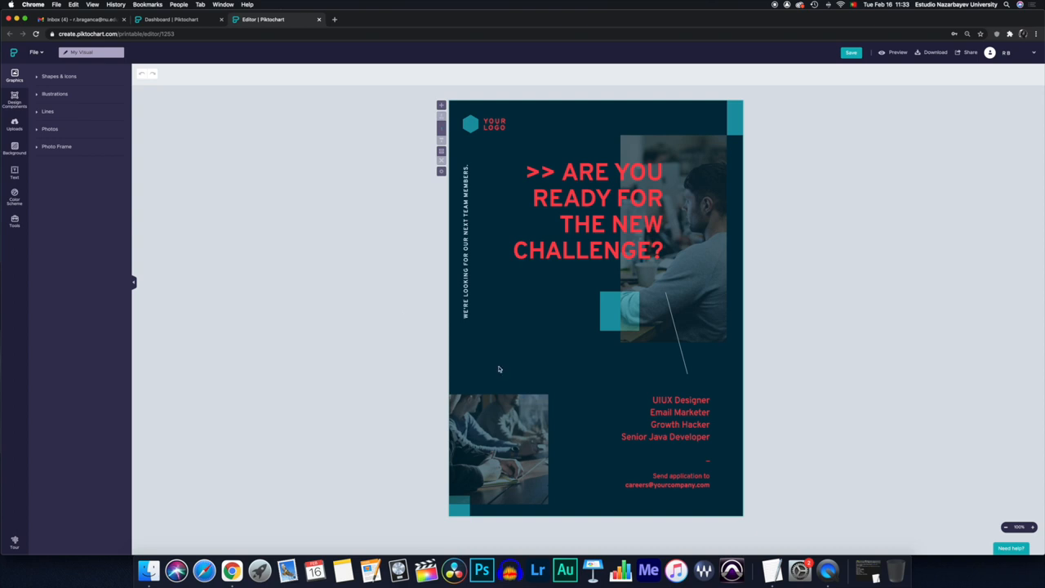
# Bring up the C program exercise note, move it aside, and copy all of its text
pyautogui.click(776, 570)
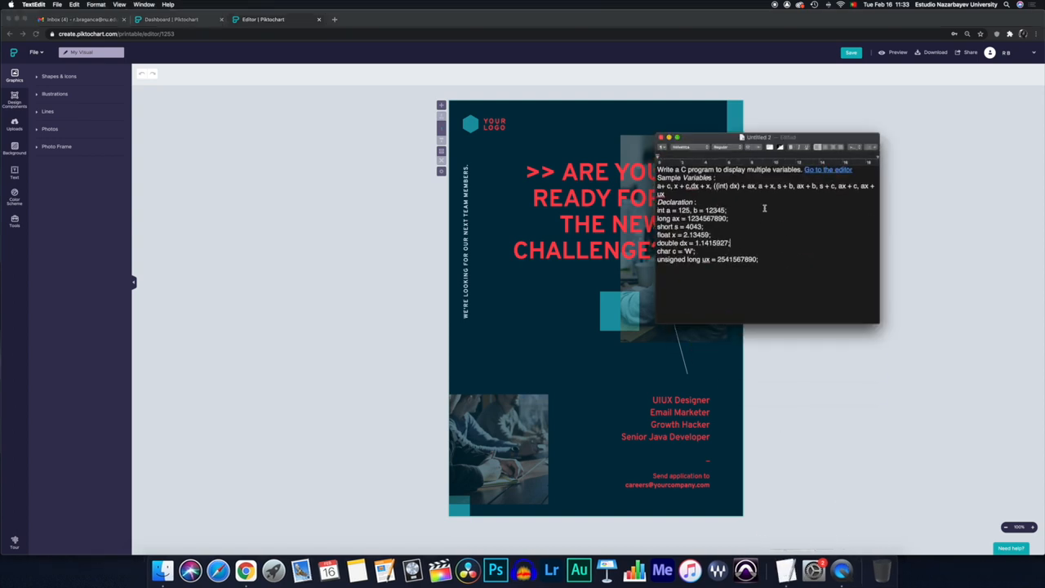
pyautogui.moveTo(729, 137); pyautogui.dragTo(847, 137)
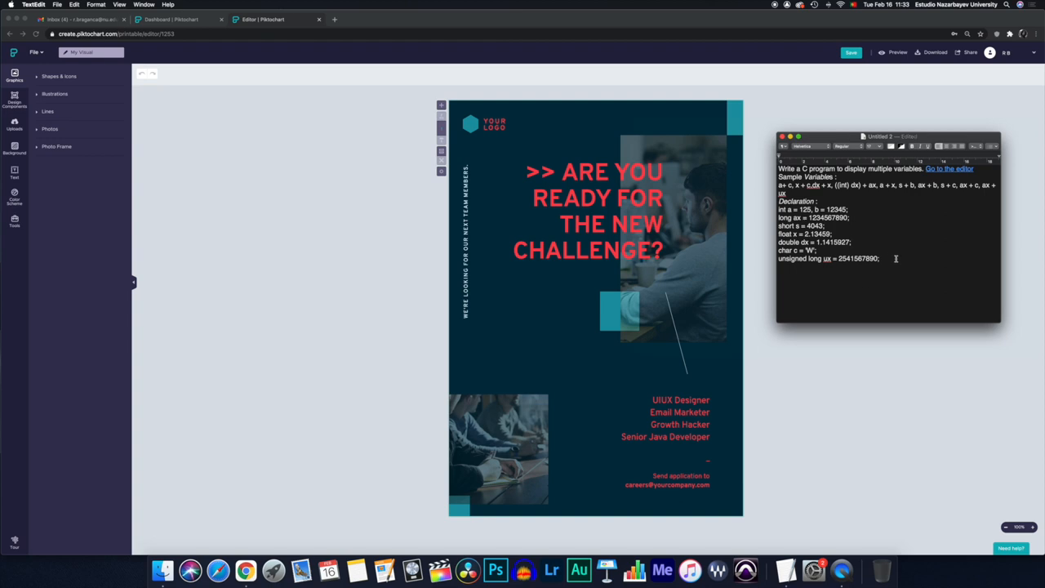
pyautogui.moveTo(890, 260); pyautogui.dragTo(758, 163)
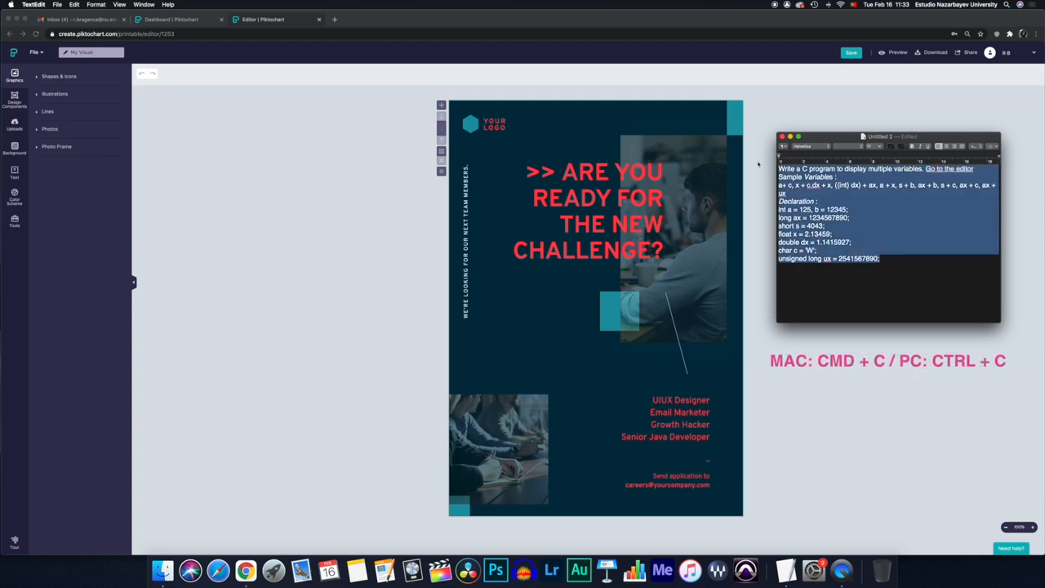
pyautogui.press('super+c')
# Replace the four job-title lines in the poster's text box with the pasted C exercise text
pyautogui.click(791, 138)
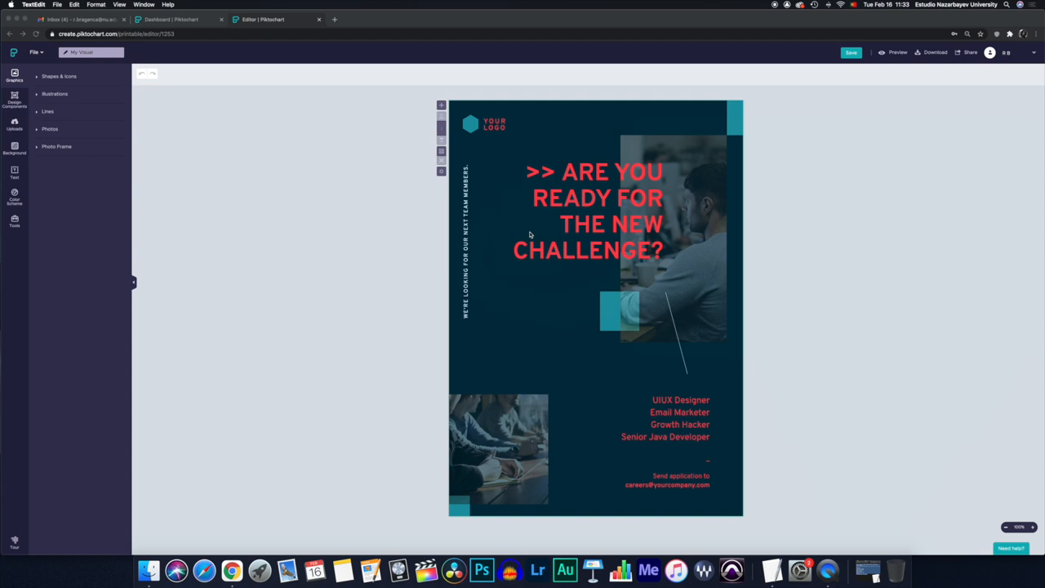
pyautogui.click(678, 418)
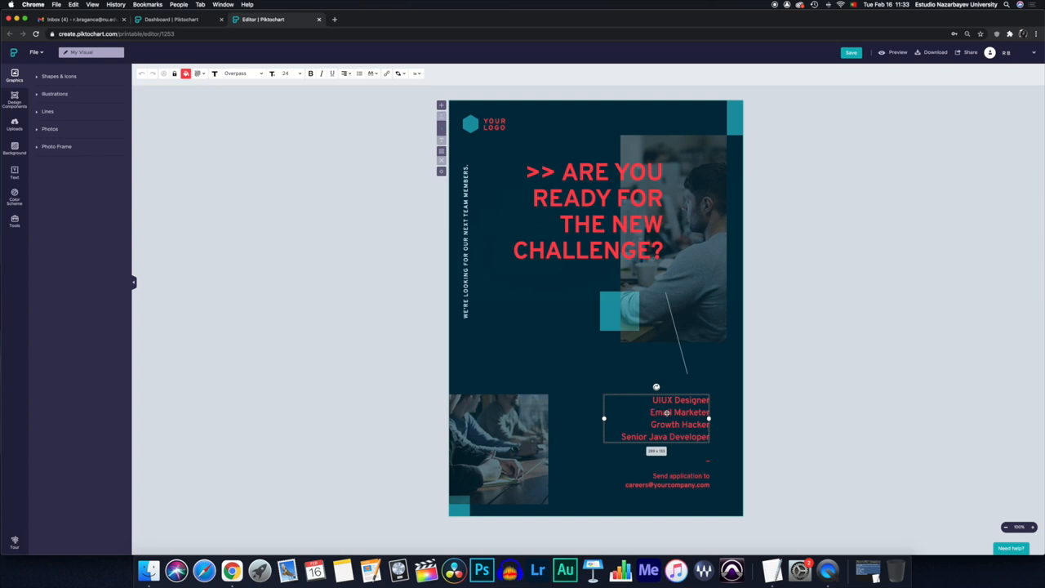
pyautogui.doubleClick(641, 410)
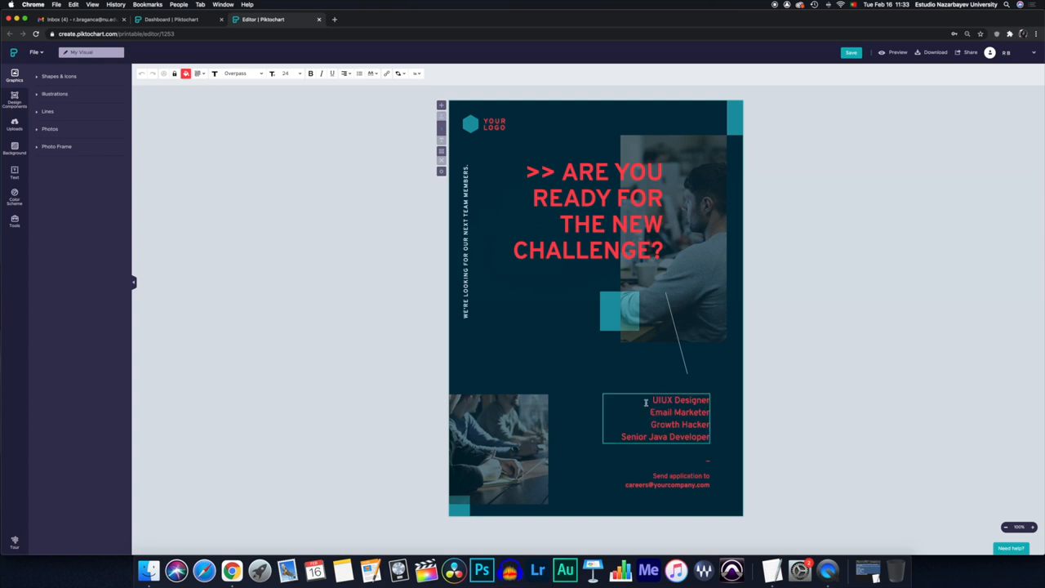
pyautogui.moveTo(647, 400); pyautogui.dragTo(704, 438)
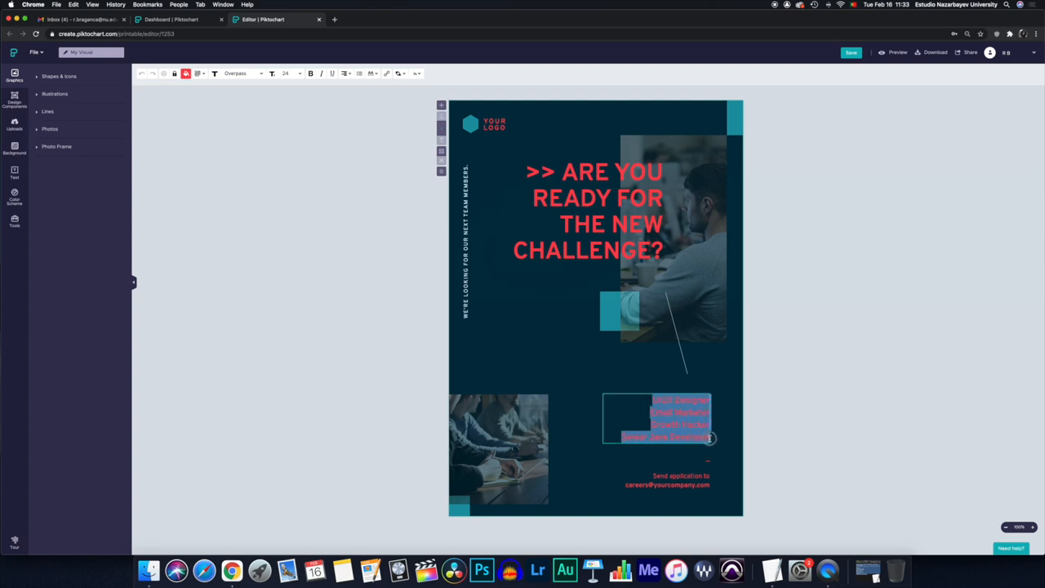
pyautogui.press('BackSpace')
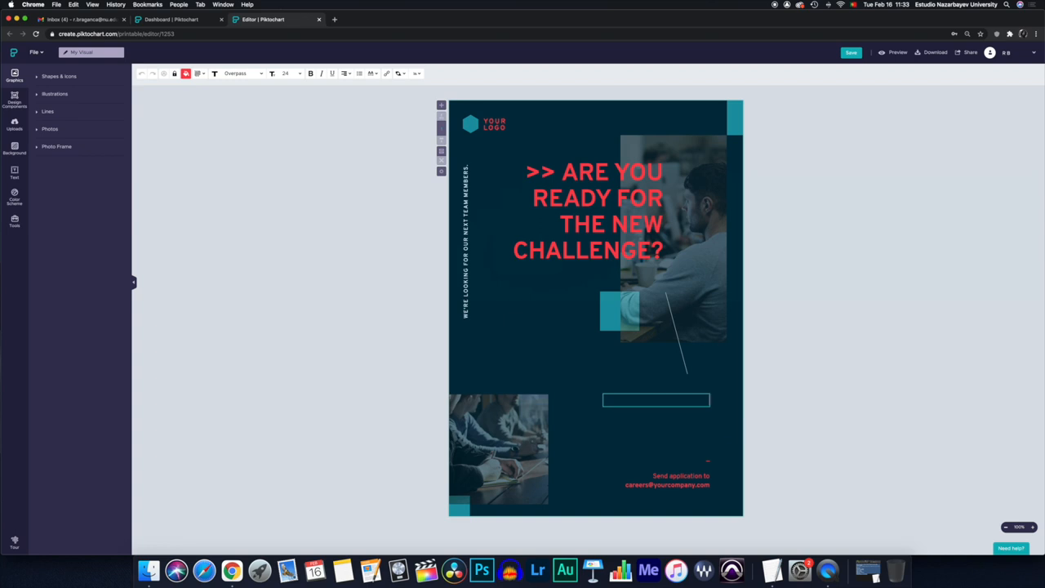
pyautogui.press('super+v')
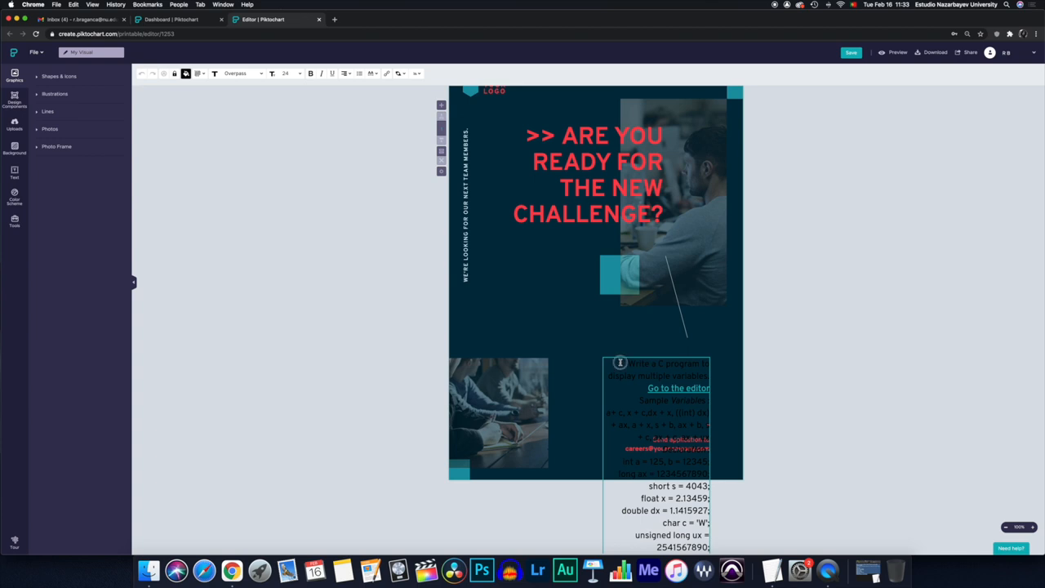
# Colour all of the pasted exercise text white
pyautogui.moveTo(619, 366); pyautogui.dragTo(700, 555)
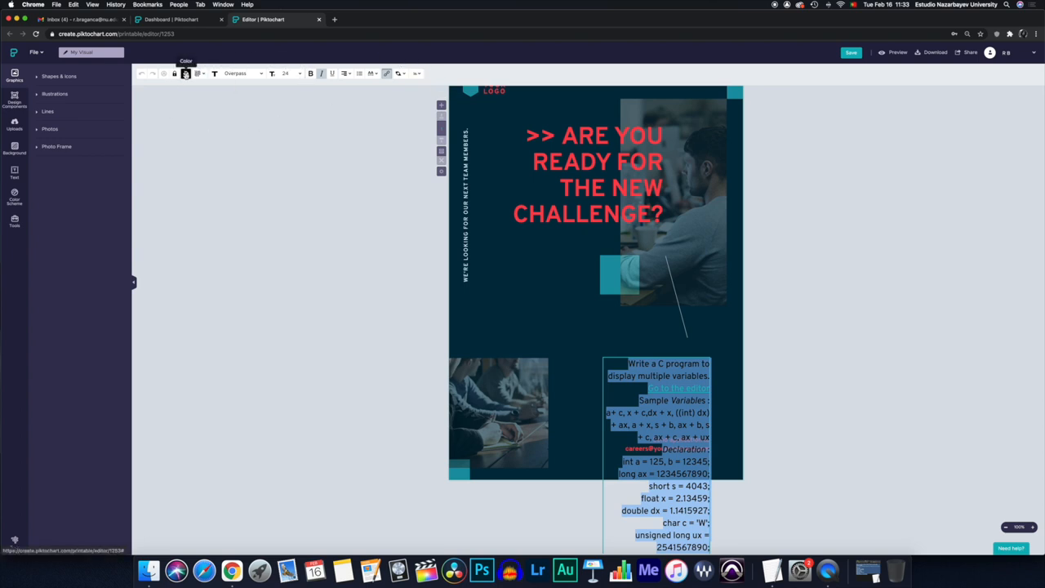
pyautogui.click(186, 73)
pyautogui.click(230, 172)
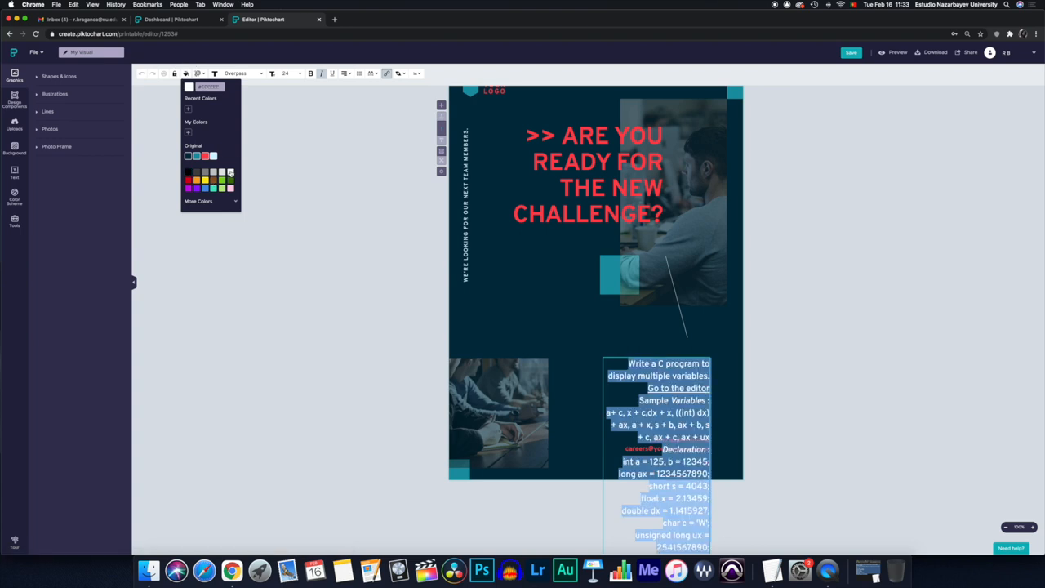
pyautogui.scroll(1, 681, 346)
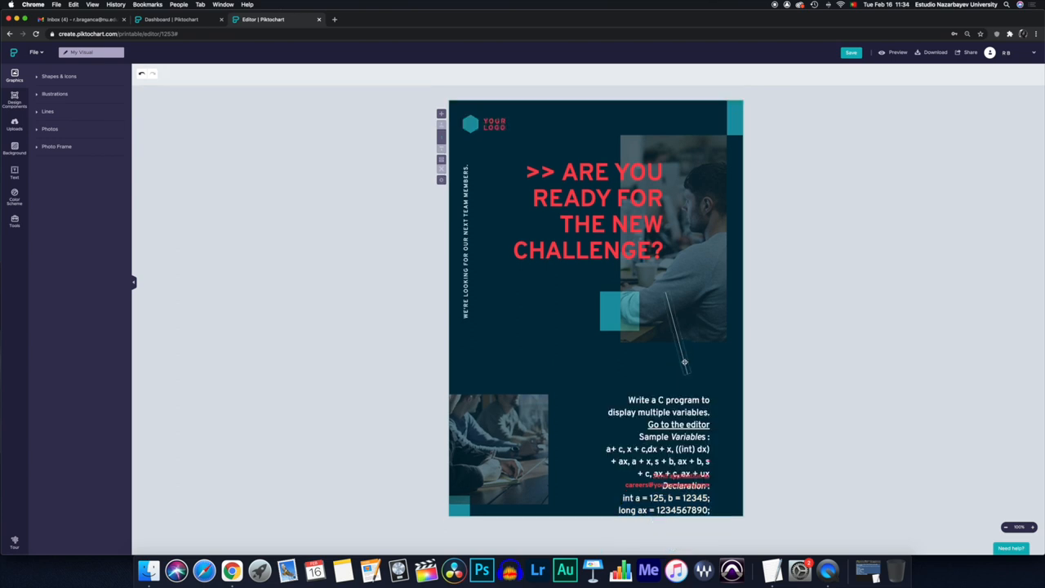
pyautogui.moveTo(670, 406); pyautogui.dragTo(552, 317)
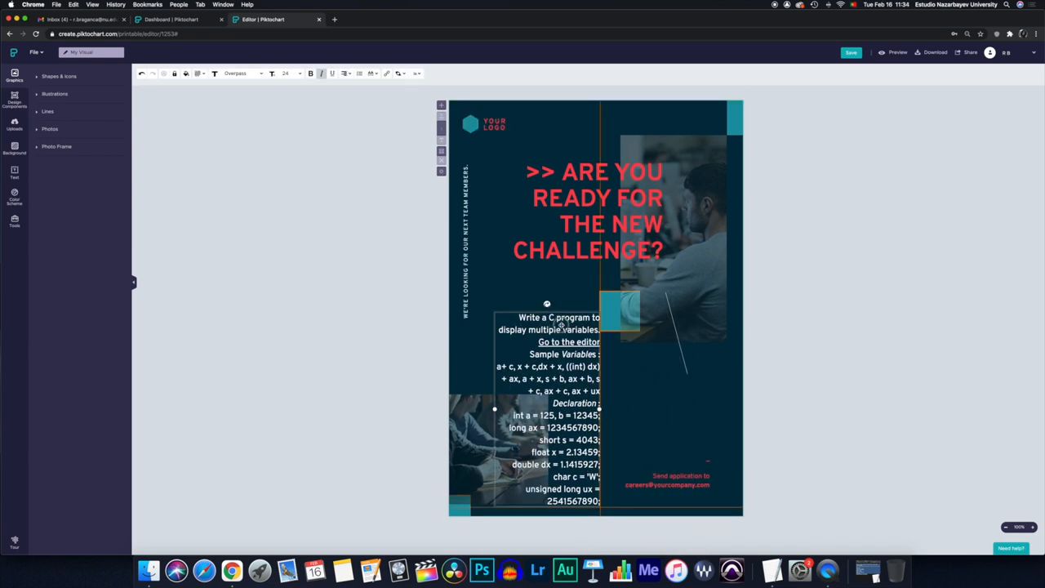
# Remove the 'Send application to' text box and reposition the exercise text lower on the poster
pyautogui.click(677, 454)
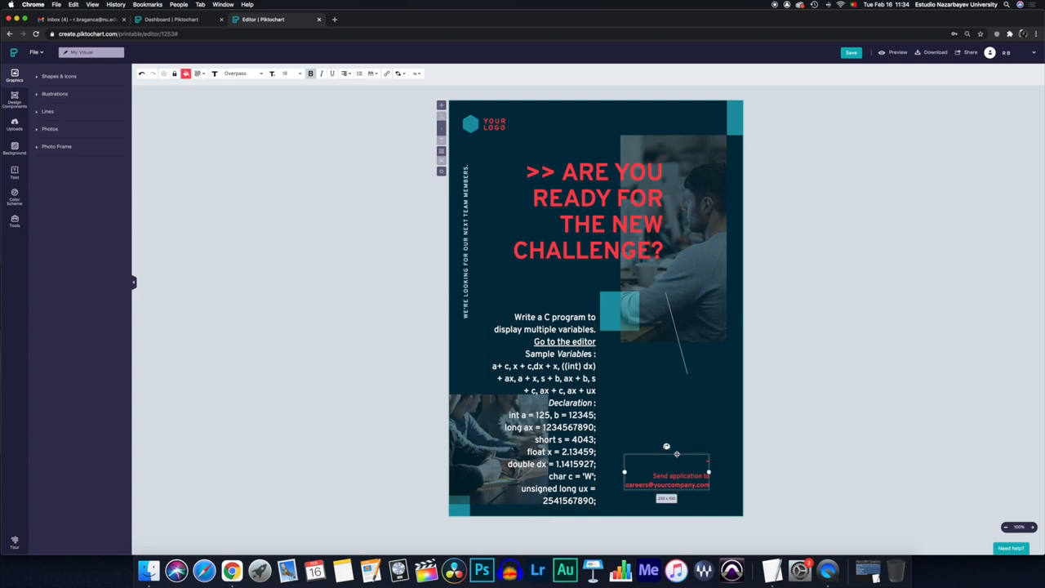
pyautogui.press('Delete')
pyautogui.moveTo(584, 410)
pyautogui.mouseDown()
pyautogui.moveTo(660, 423)
pyautogui.moveTo(737, 418)
pyautogui.mouseUp()
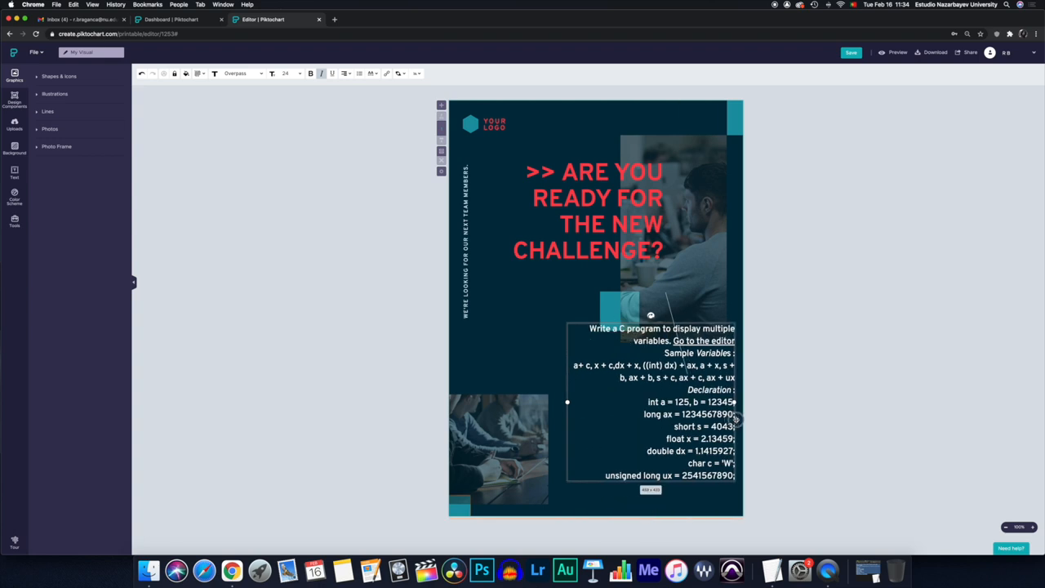
pyautogui.moveTo(602, 323); pyautogui.dragTo(591, 357)
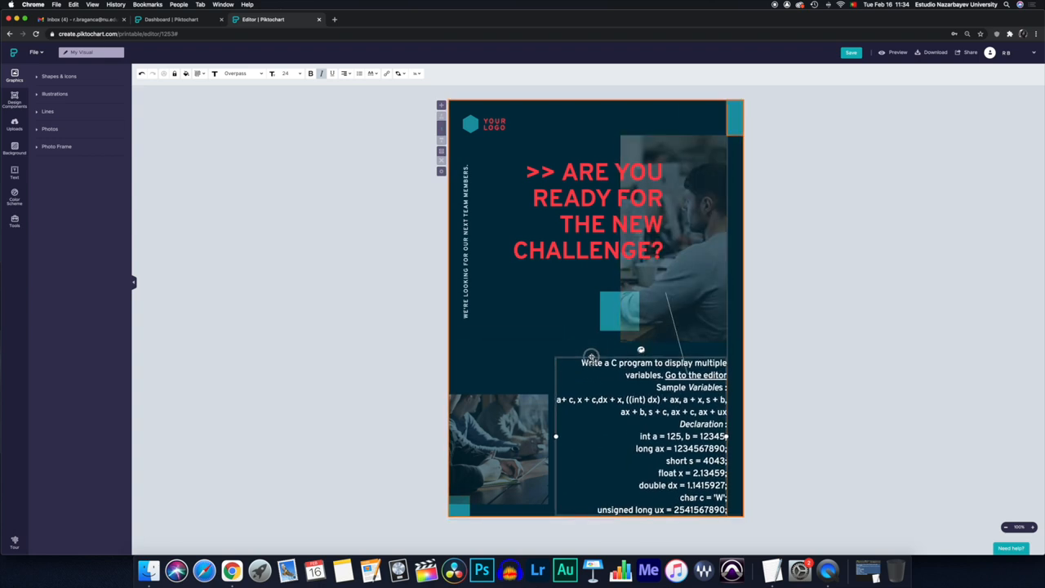
# Left-align all of the exercise text
pyautogui.doubleClick(635, 431)
pyautogui.press('super+a')
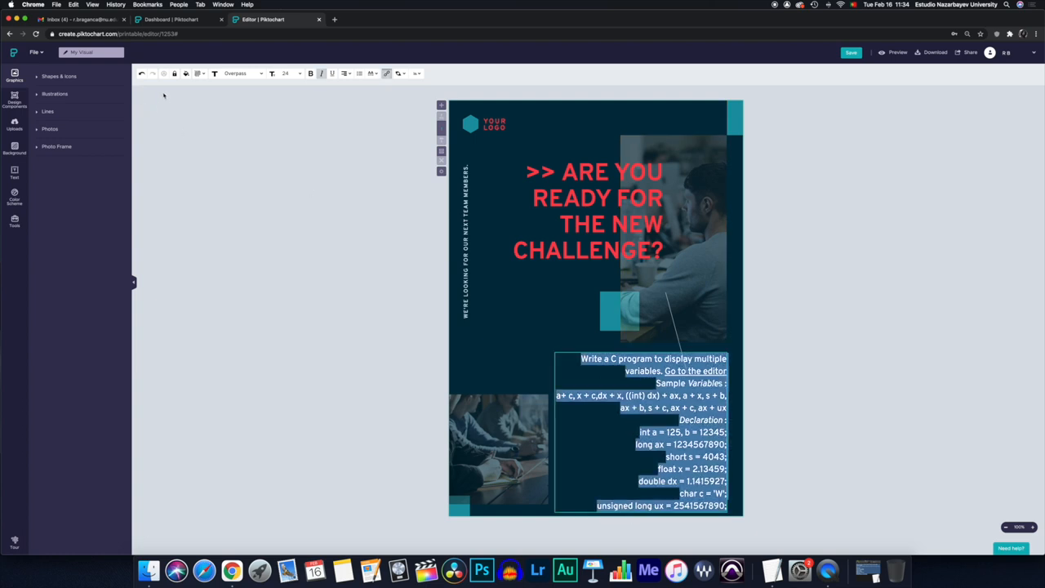
pyautogui.click(346, 73)
pyautogui.click(327, 86)
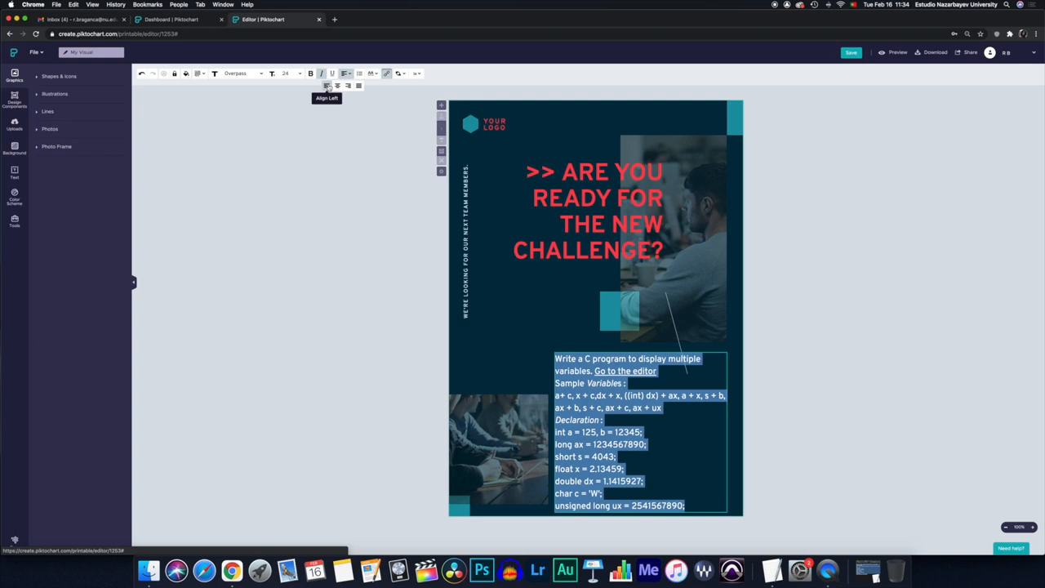
pyautogui.click(327, 87)
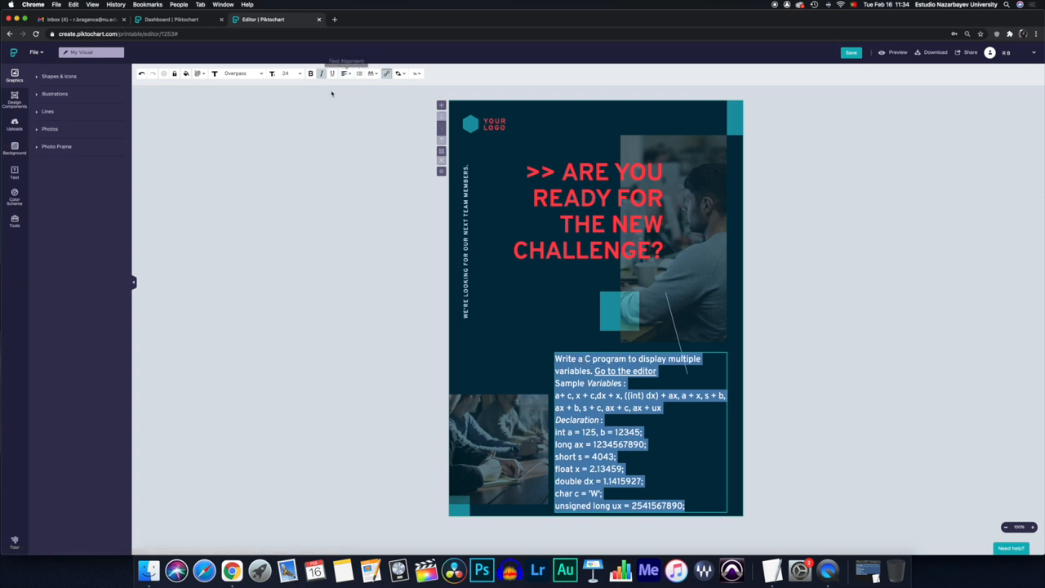
# Delete the bottom-left photo and reselect the exercise text box
pyautogui.click(545, 333)
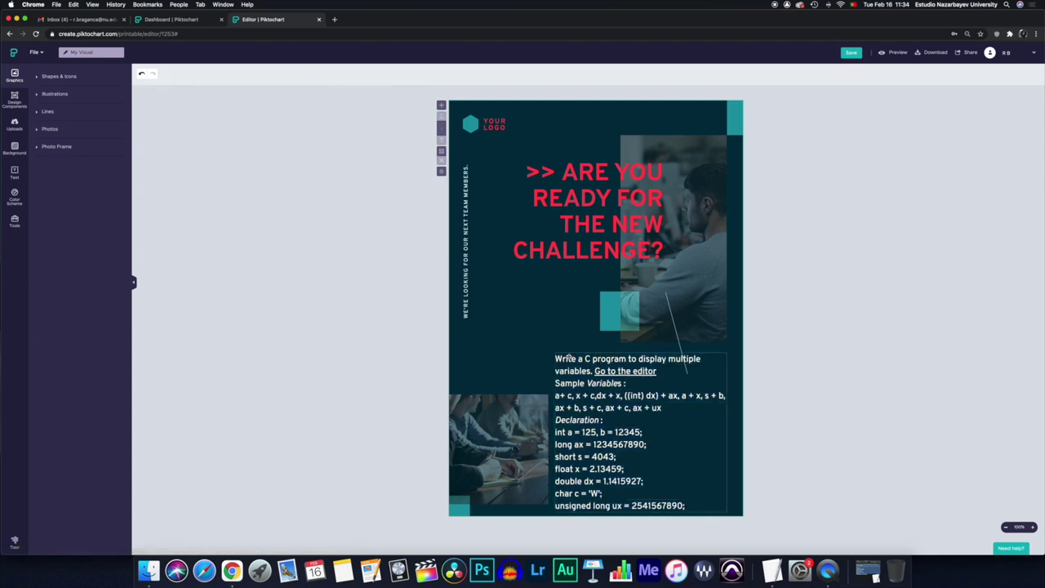
pyautogui.click(498, 445)
pyautogui.press('Delete')
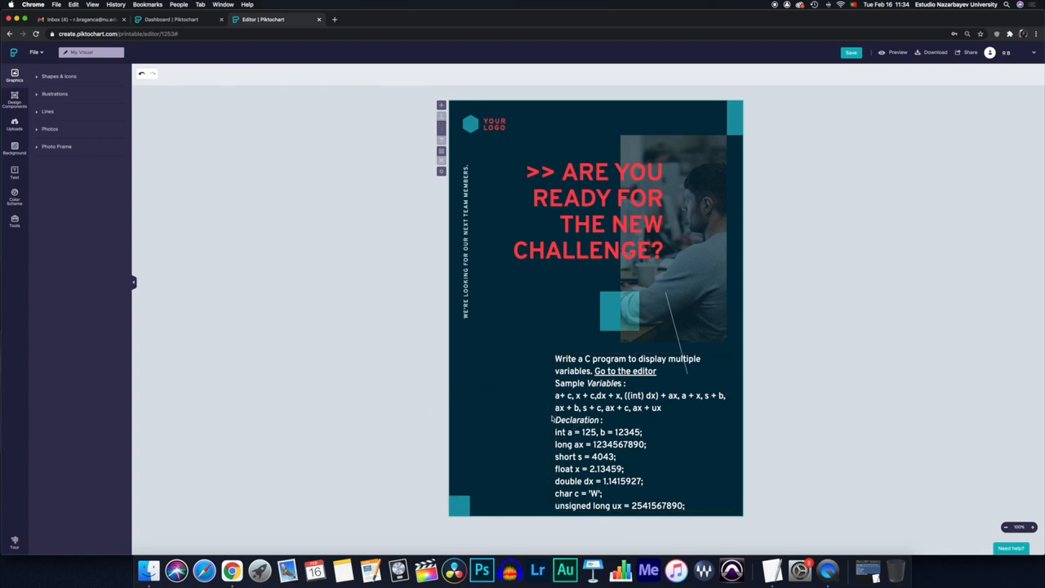
pyautogui.click(563, 430)
# Widen the exercise text box leftward and delete the vertical team-members caption
pyautogui.moveTo(555, 431); pyautogui.dragTo(481, 431)
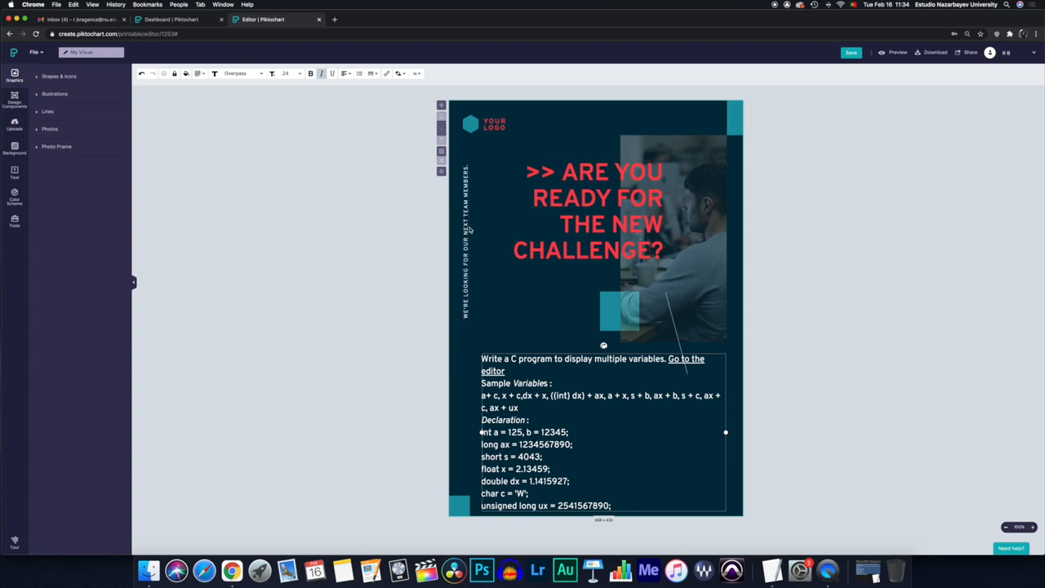
pyautogui.click(465, 245)
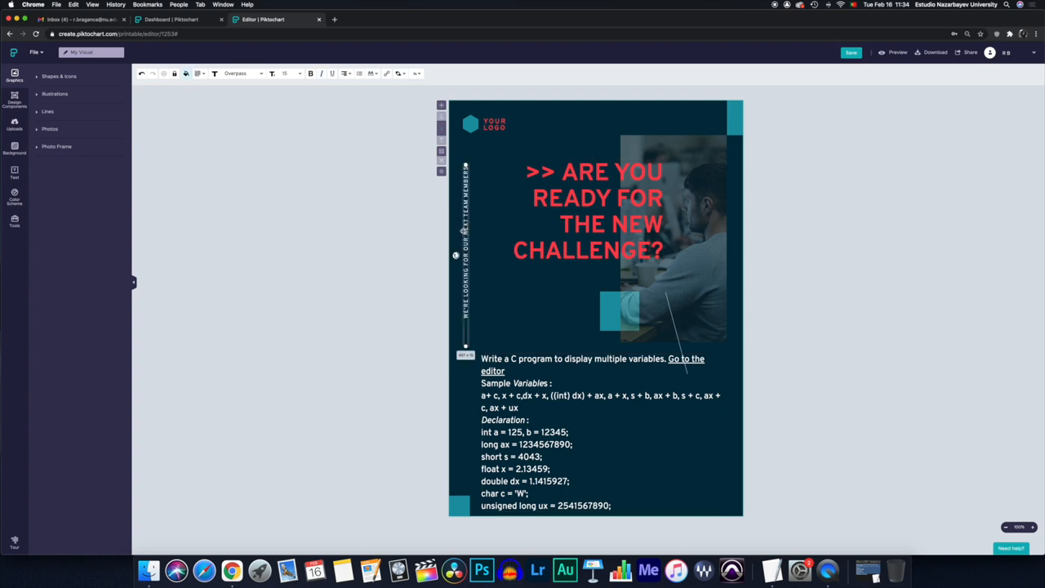
pyautogui.press('Delete')
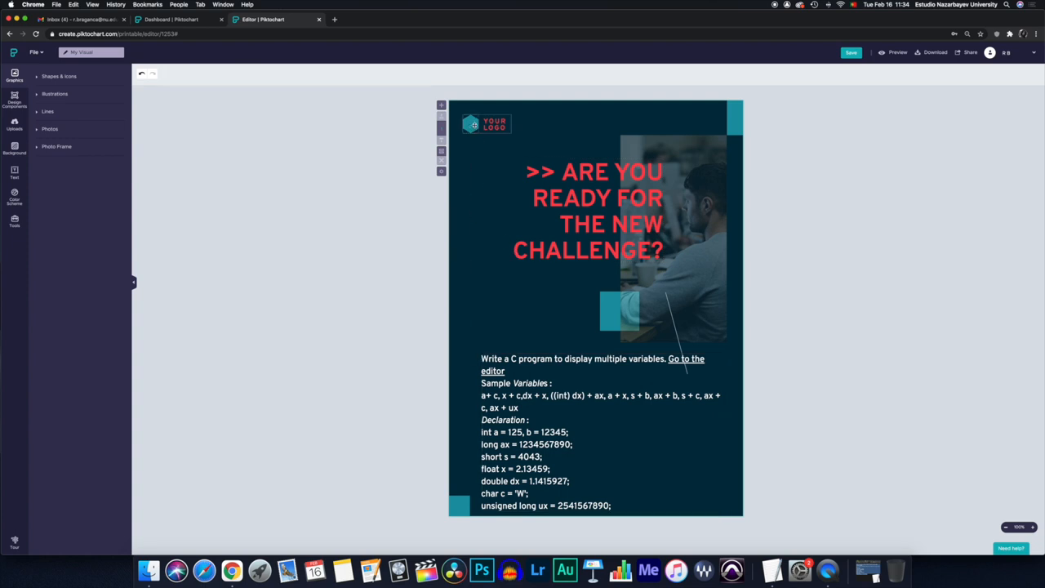
# Select the whole YOUR LOGO placeholder group for removal
pyautogui.doubleClick(494, 124)
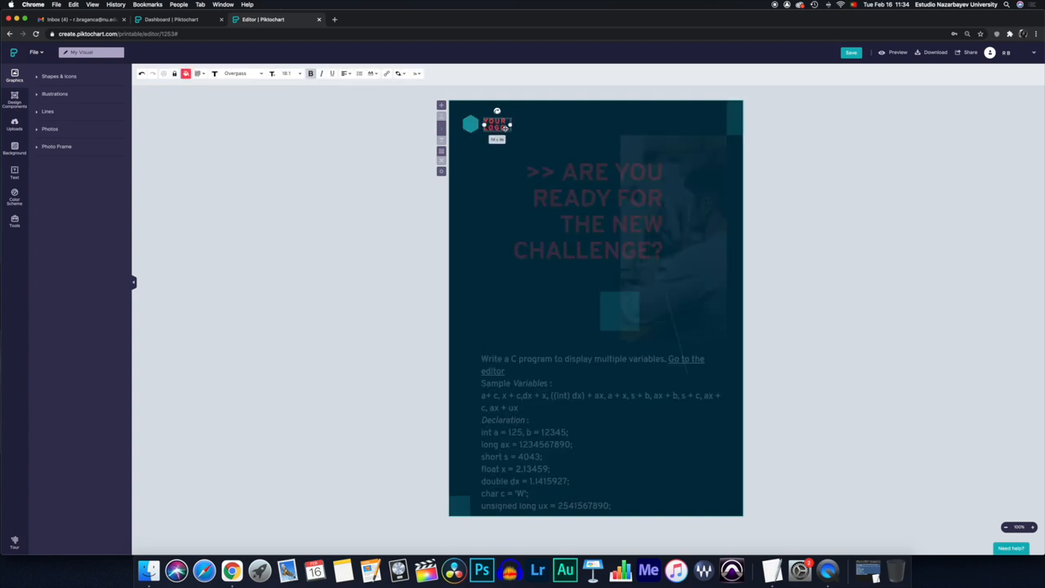
pyautogui.moveTo(507, 124); pyautogui.dragTo(479, 123)
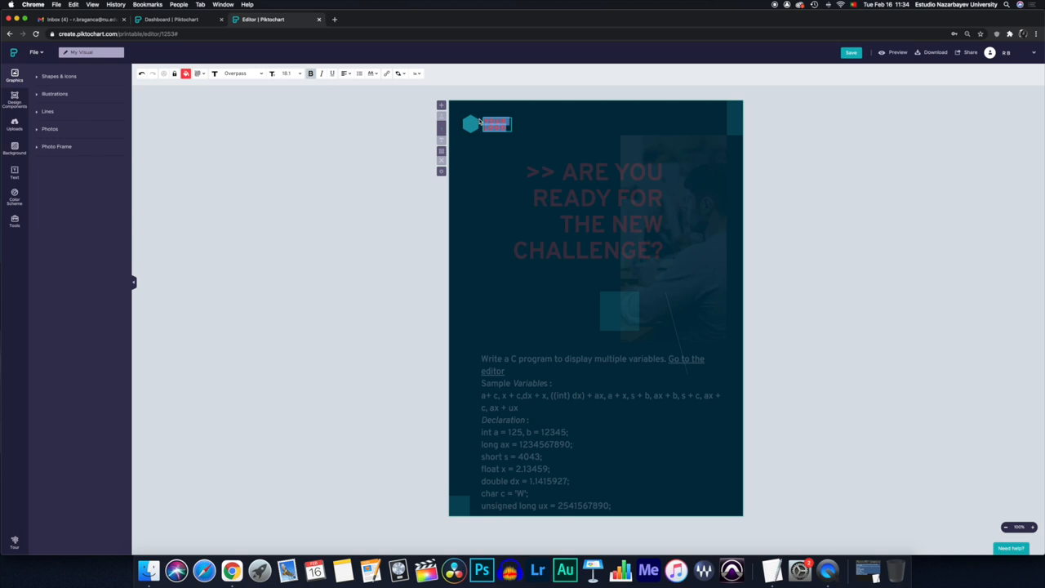
pyautogui.click(485, 147)
pyautogui.click(487, 124)
# Delete the logo placeholder, duplicate the headline below it and select the copy's text for retyping
pyautogui.press('Delete')
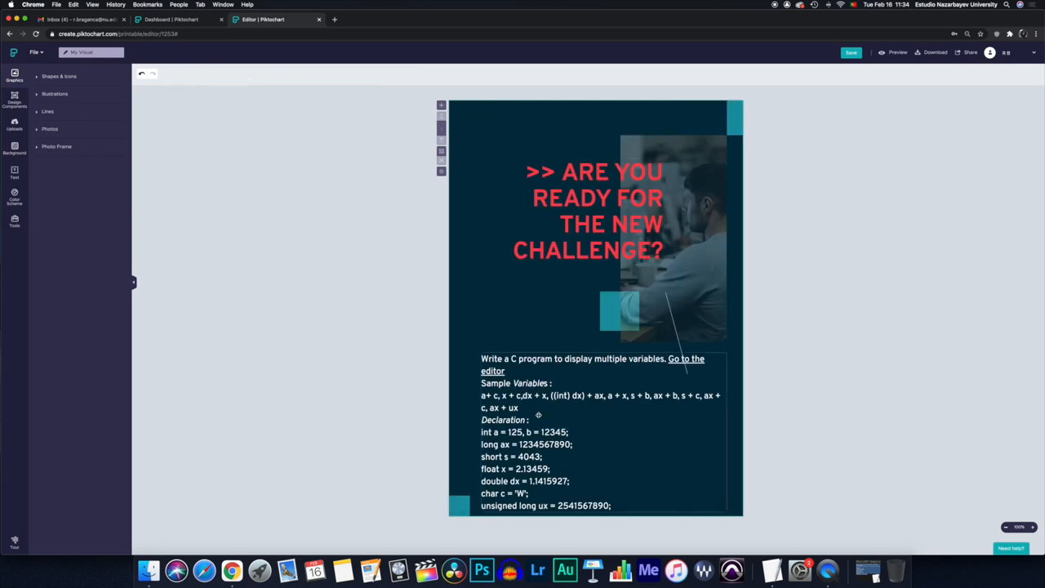
pyautogui.click(570, 245)
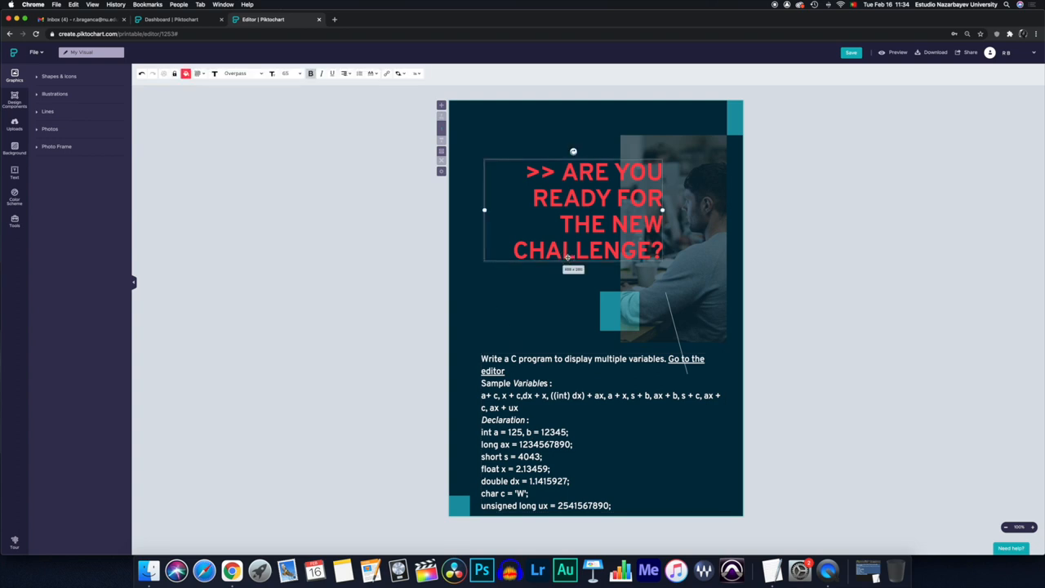
pyautogui.press('super+v')
pyautogui.moveTo(568, 257); pyautogui.dragTo(519, 347)
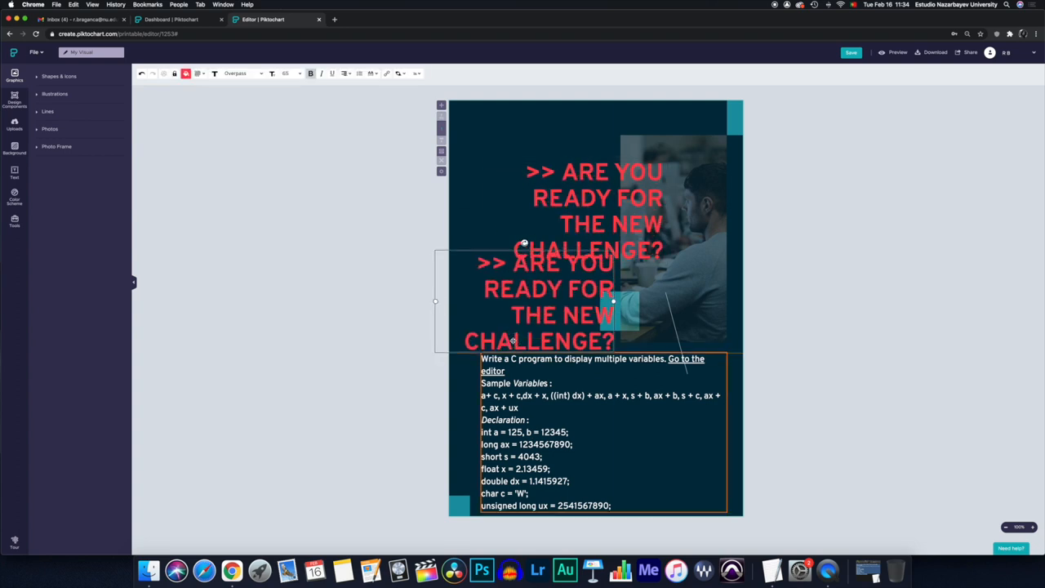
pyautogui.moveTo(614, 343); pyautogui.dragTo(462, 264)
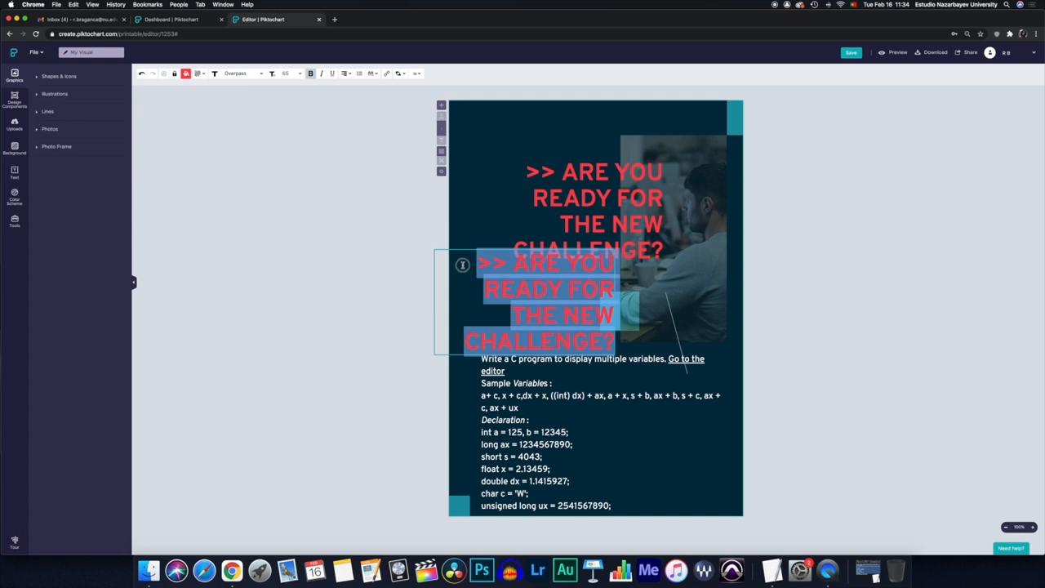
pyautogui.write('EXERCISE 1')
# Finish the EXERCISE 1 heading and place it just above the exercise text
pyautogui.click(506, 315)
pyautogui.moveTo(530, 275); pyautogui.dragTo(521, 346)
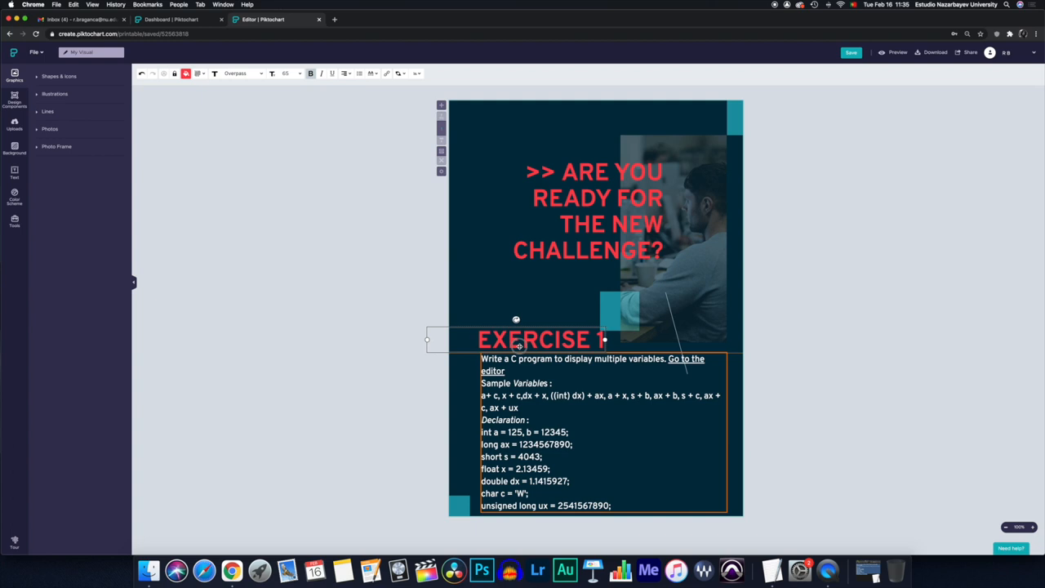
pyautogui.click(818, 364)
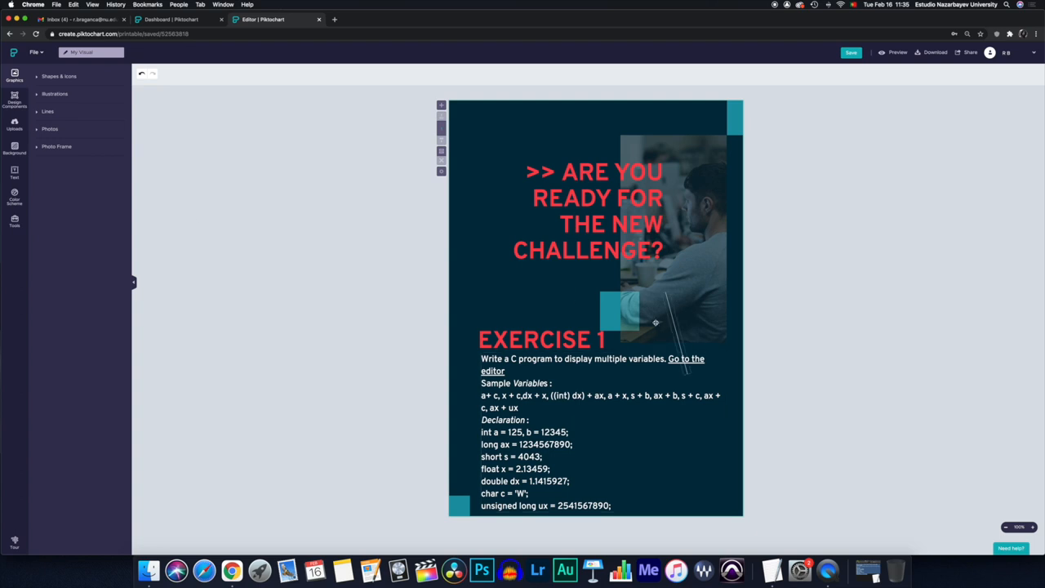
# Add a star shape from the Shapes & Icons collection to the poster, then delete it
pyautogui.click(62, 77)
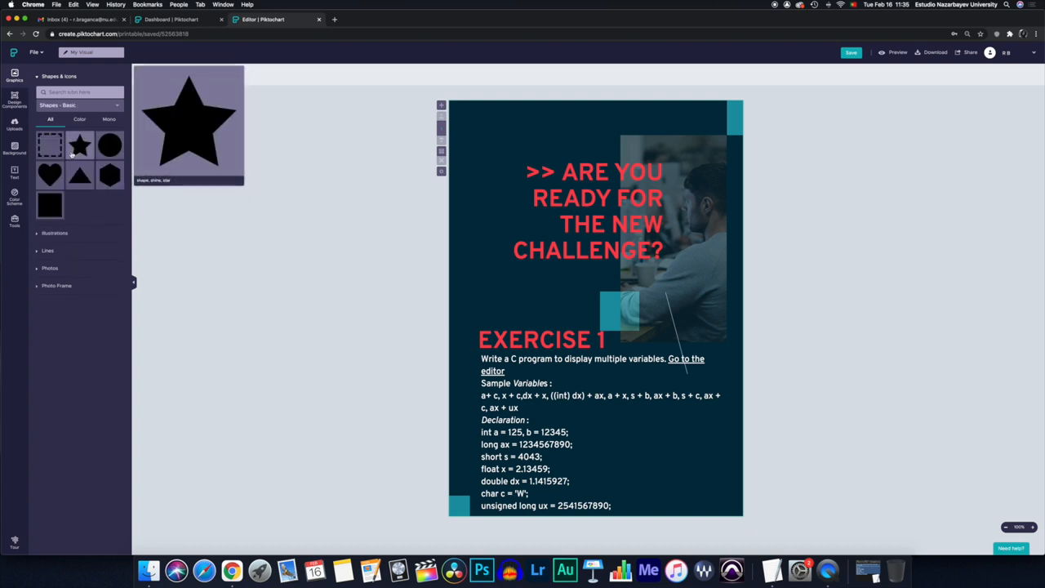
pyautogui.moveTo(79, 147); pyautogui.dragTo(501, 204)
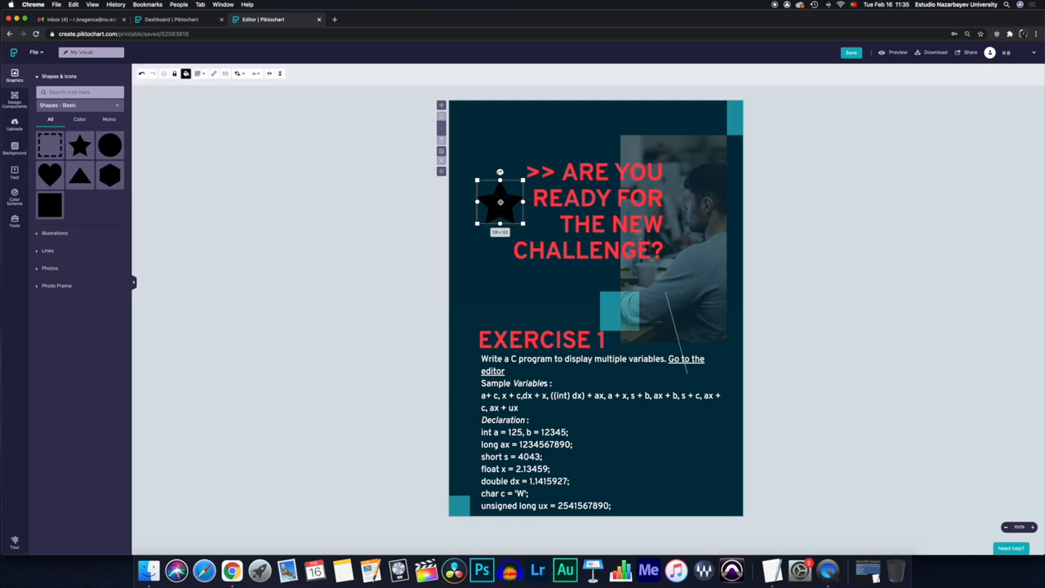
pyautogui.press('BackSpace')
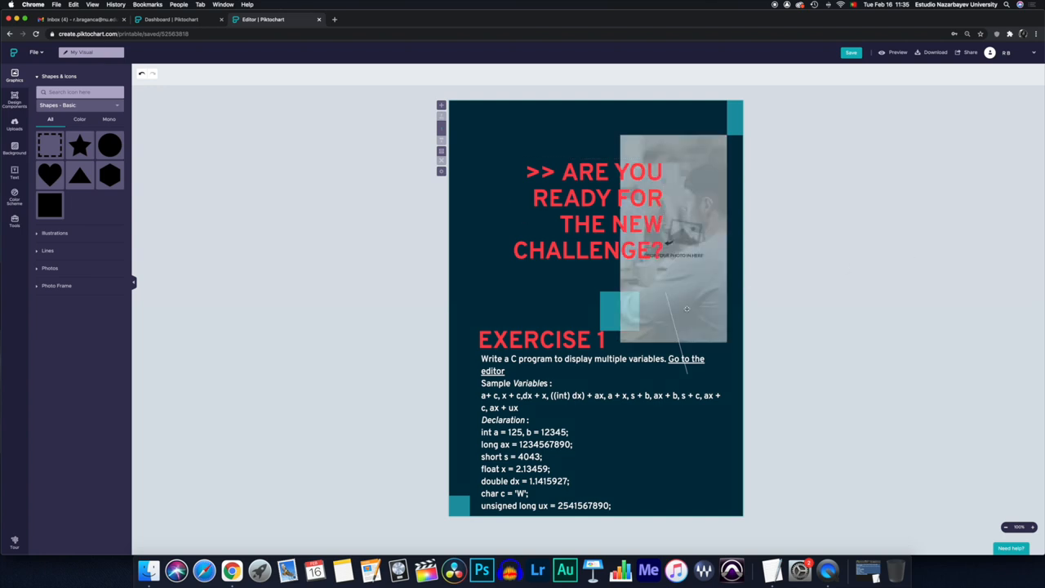
# Nudge the headline up, check the teal square, and delete the thin diagonal line over the photo
pyautogui.click(586, 202)
pyautogui.moveTo(617, 309); pyautogui.dragTo(611, 289)
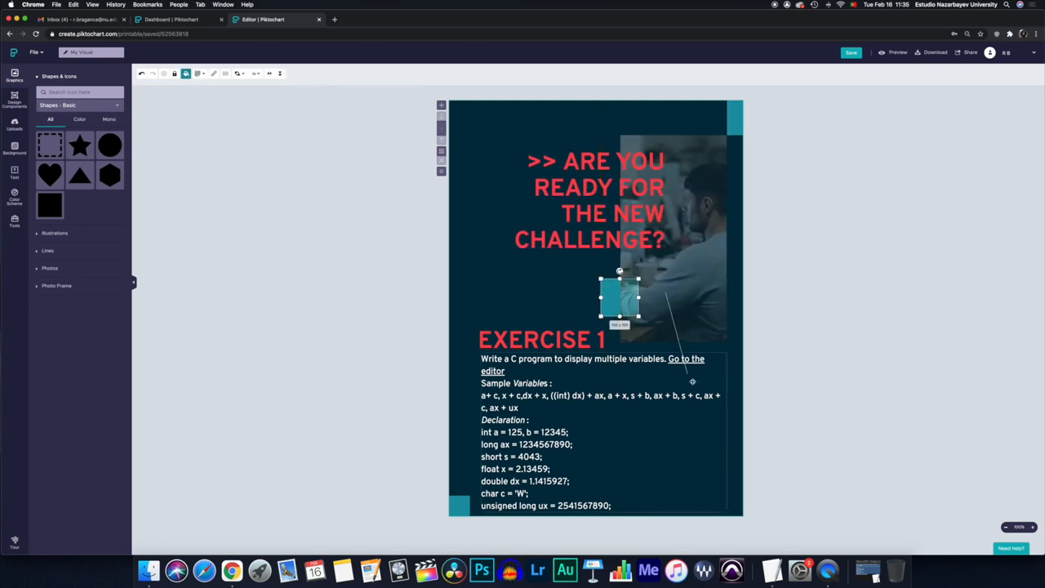
pyautogui.click(676, 335)
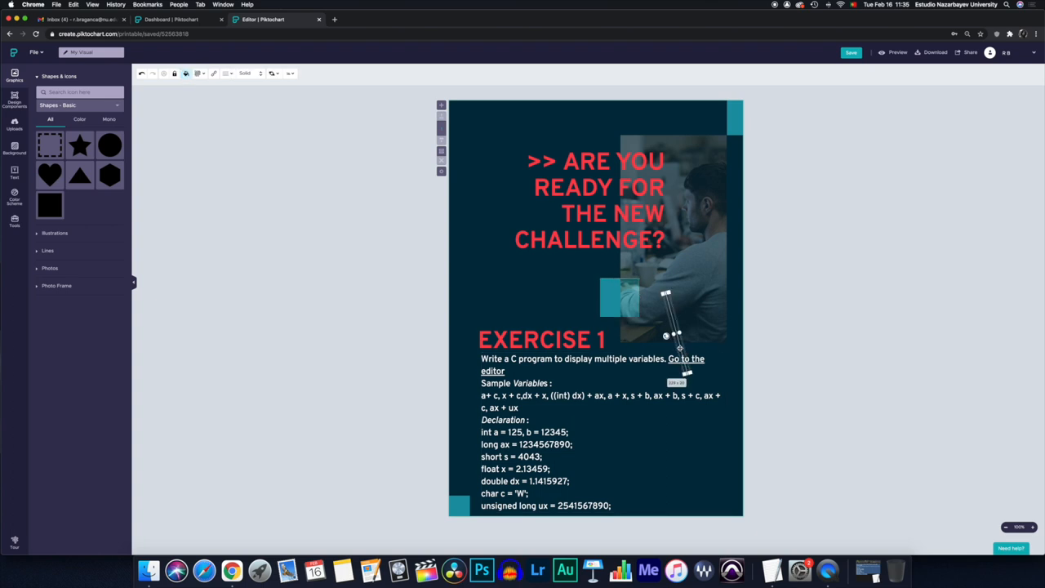
pyautogui.press('Delete')
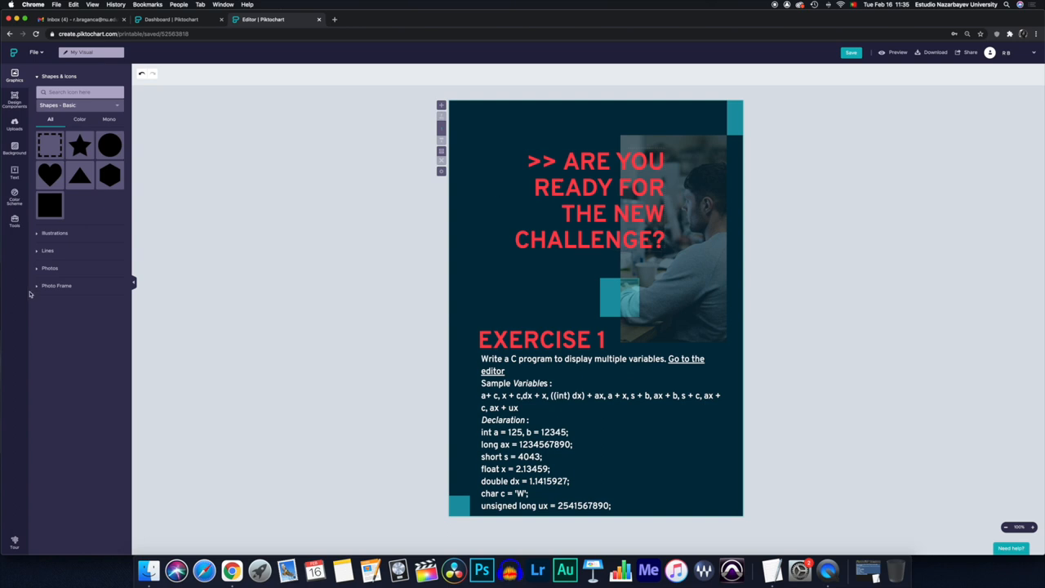
# Browse the illustrations, design components and backgrounds, then show the text styles and frames
pyautogui.click(54, 232)
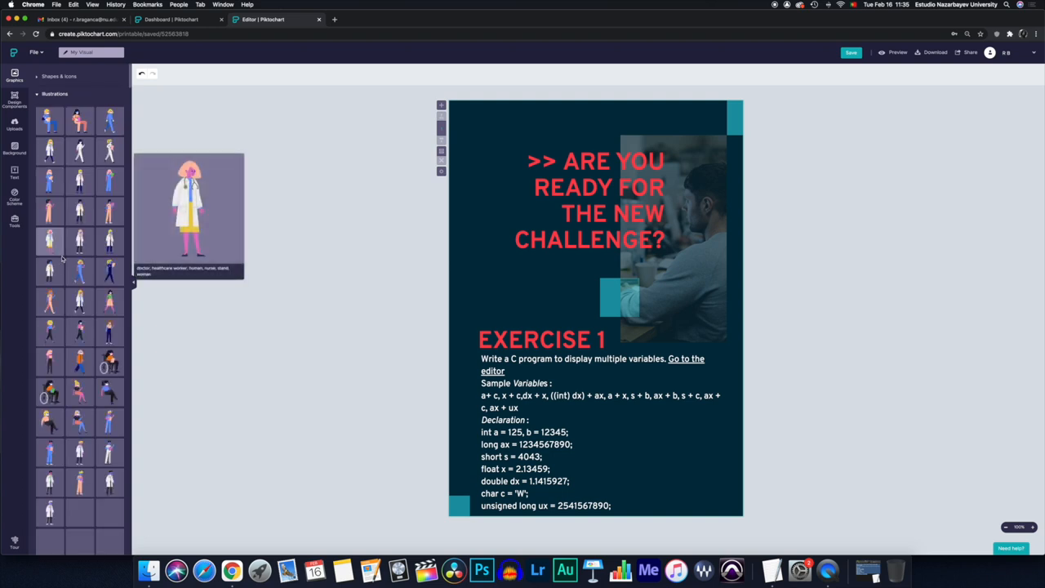
pyautogui.scroll(-5, 81, 268)
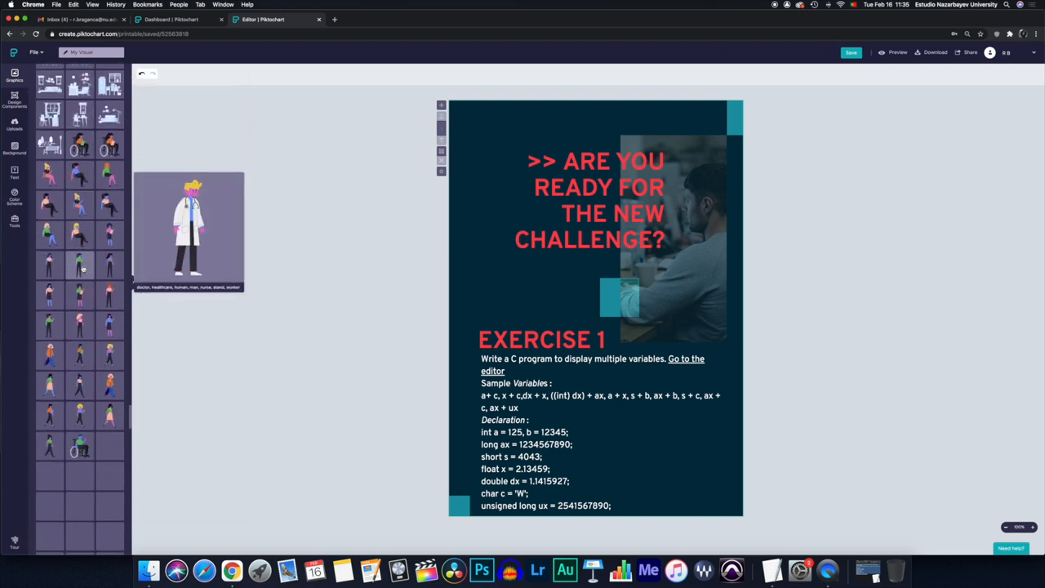
pyautogui.scroll(5, 82, 268)
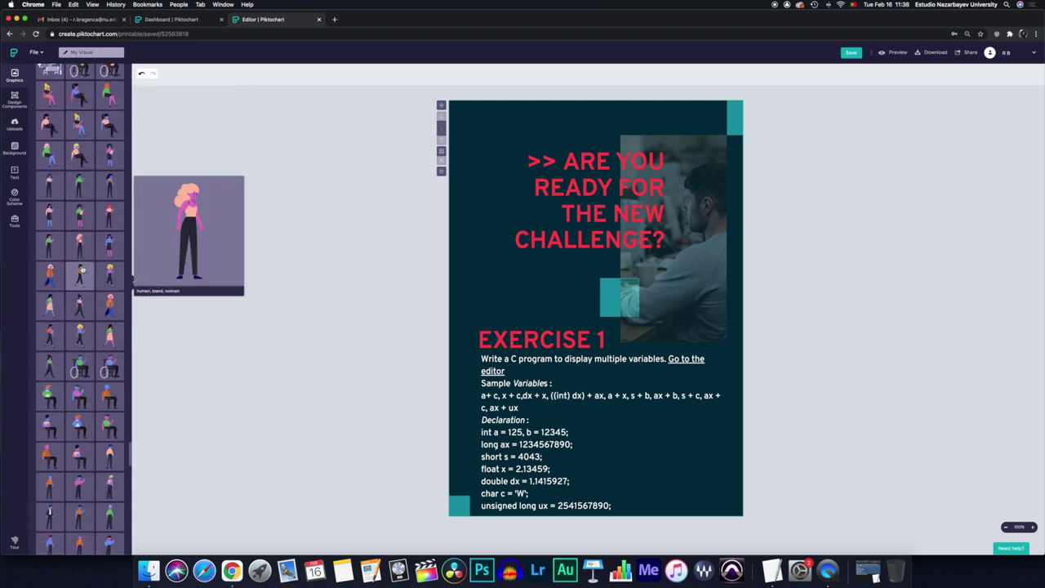
pyautogui.click(14, 98)
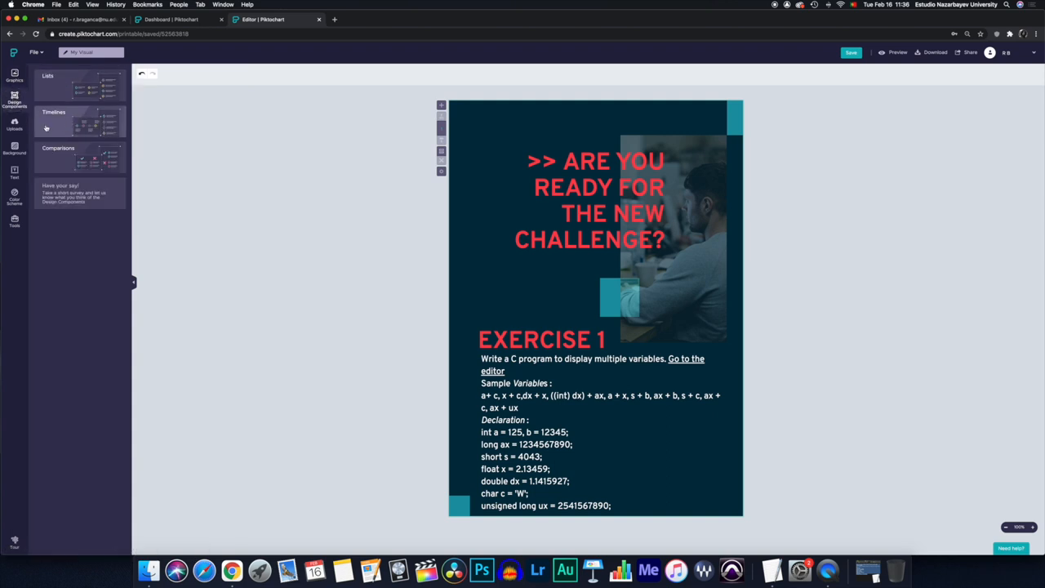
pyautogui.click(15, 148)
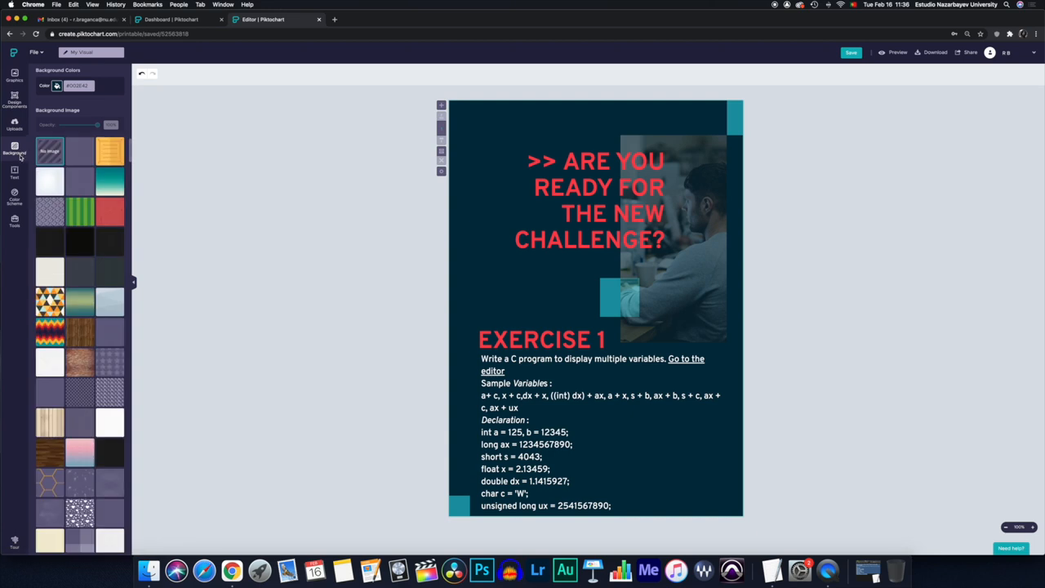
pyautogui.scroll(-2, 73, 214)
pyautogui.scroll(-2, 74, 214)
pyautogui.scroll(5, 73, 214)
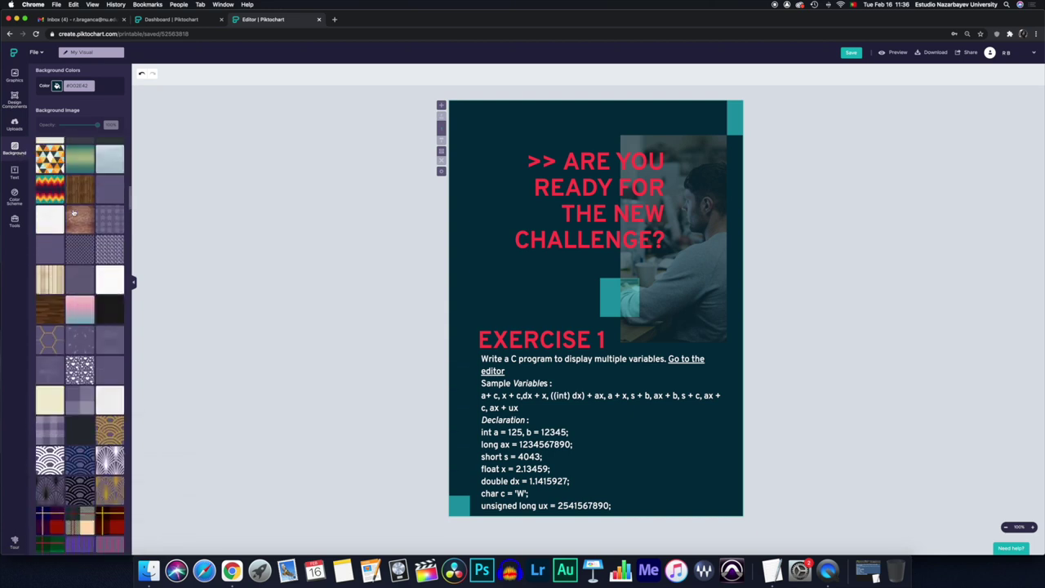
pyautogui.click(13, 173)
pyautogui.scroll(-3, 82, 253)
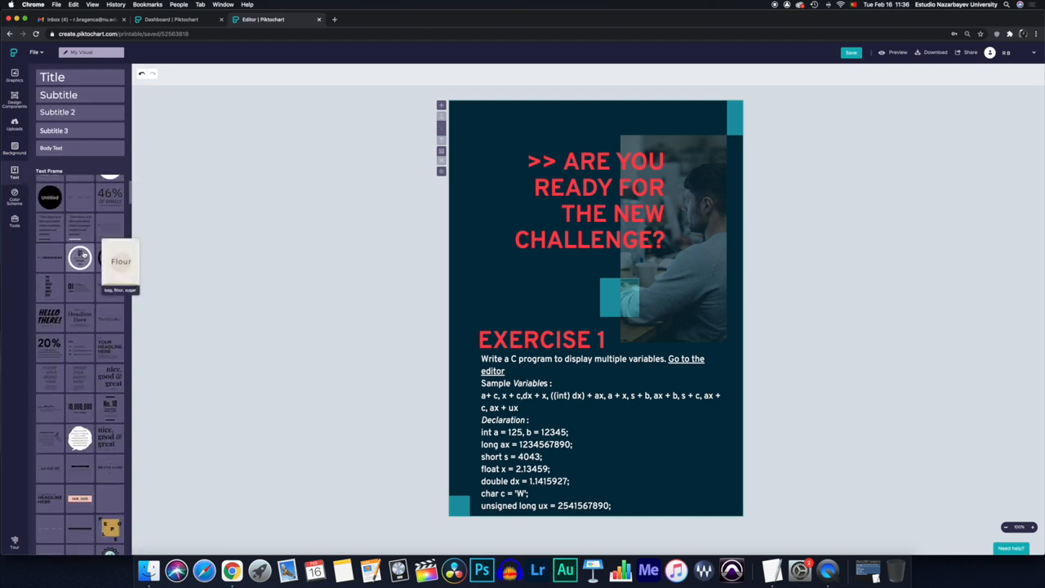
pyautogui.scroll(3, 82, 253)
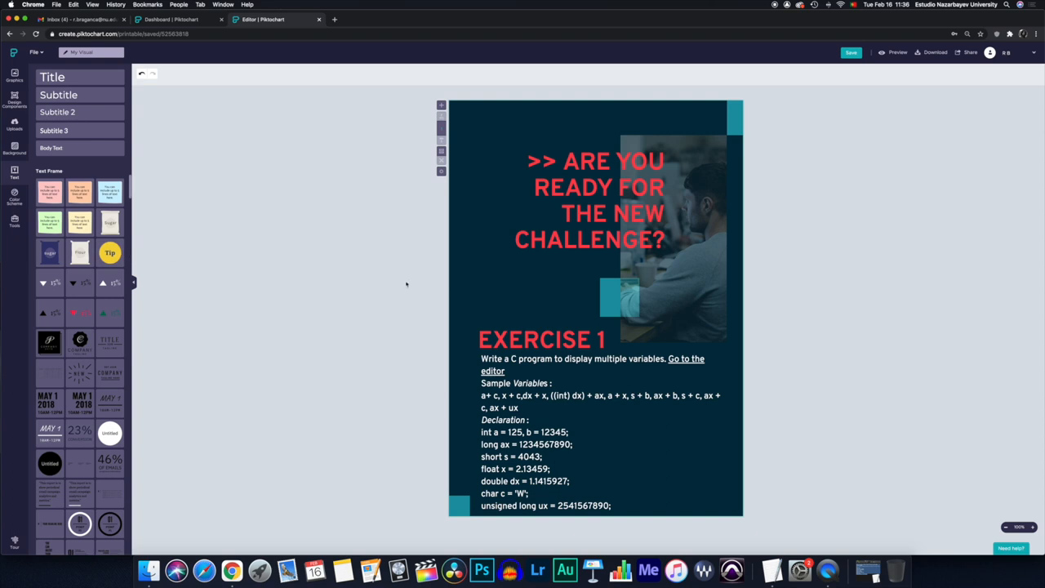
# Select the headline text block and deselect it, leaving the poster unchanged
pyautogui.click(643, 213)
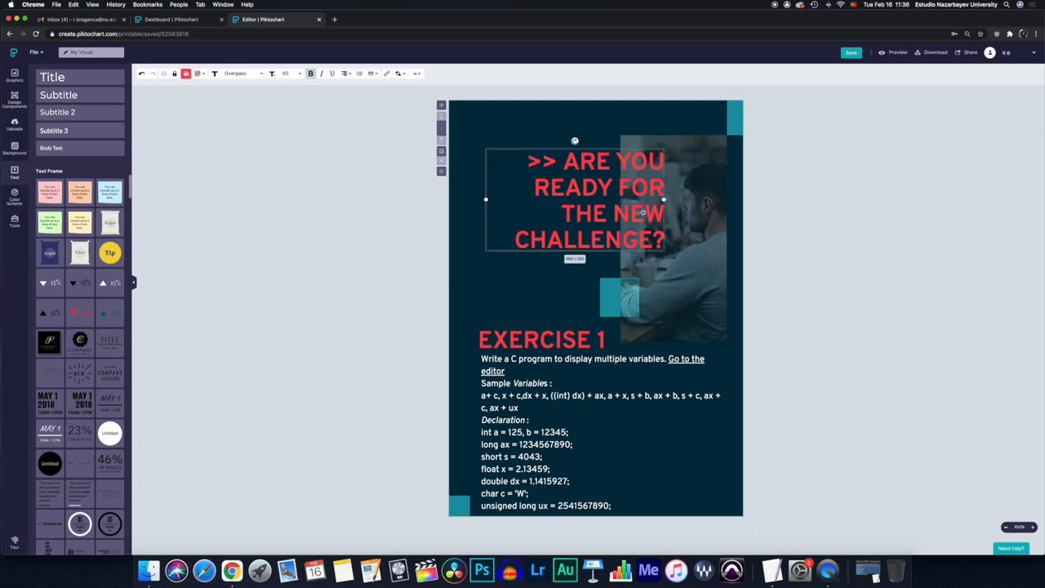
pyautogui.click(875, 274)
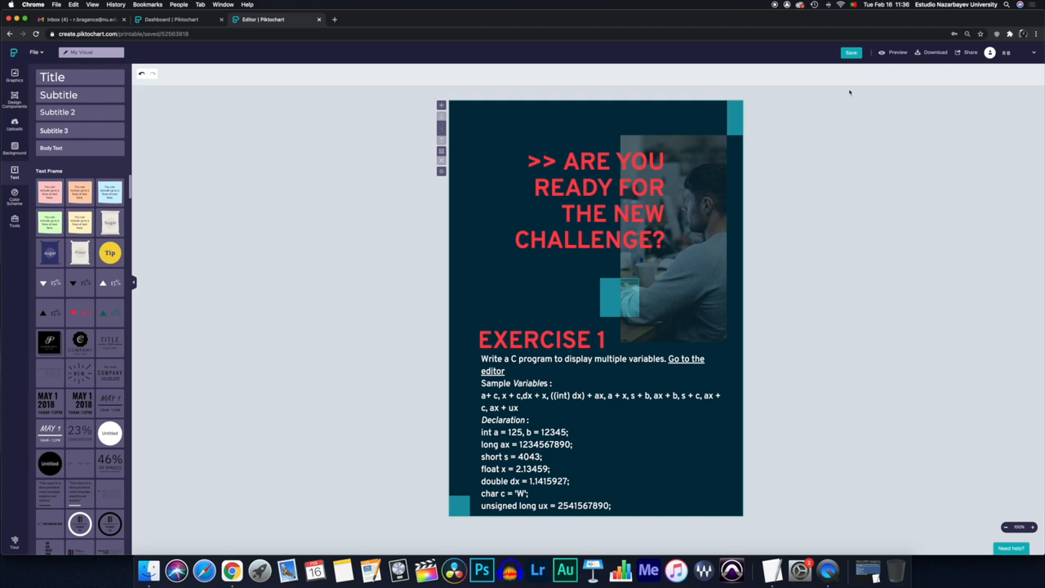
# Save the Exercise 1 poster, check it in full-size preview, and return to the editor
pyautogui.click(850, 53)
pyautogui.click(891, 56)
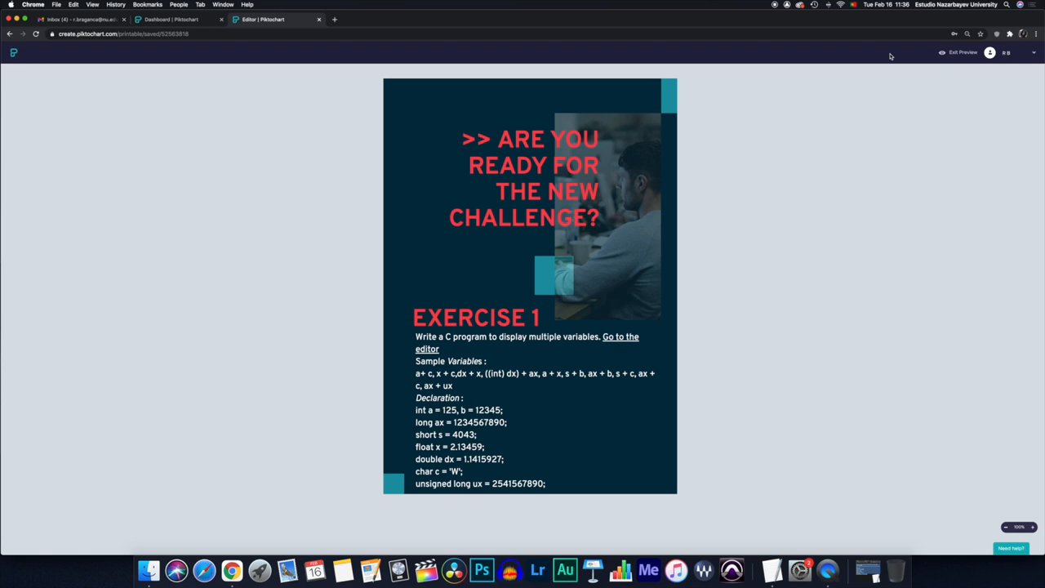
pyautogui.click(962, 52)
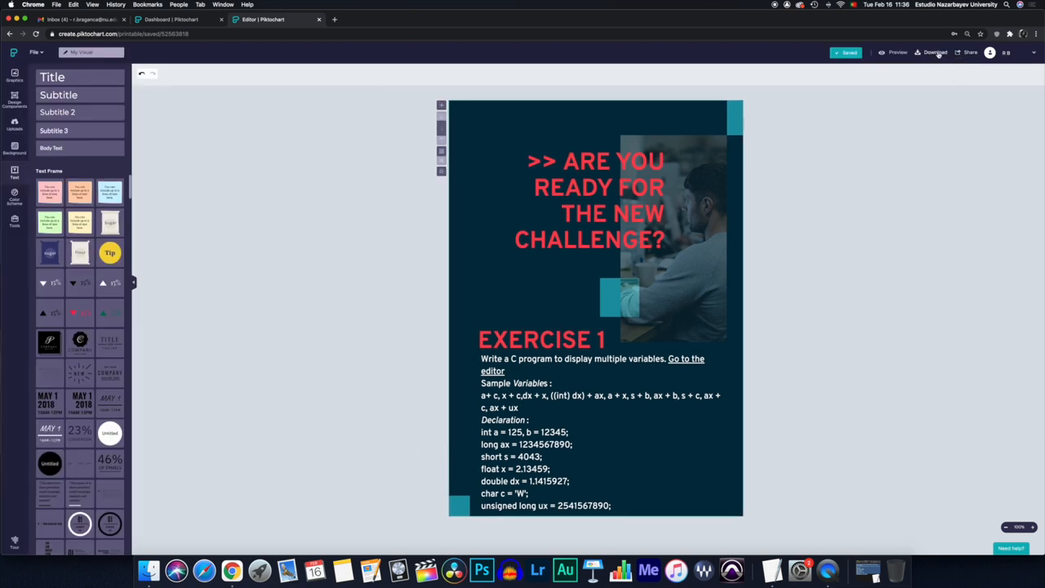
# Try making the poster's share link public, cancel the title confirmation so it stays private, and leave sharing
pyautogui.click(990, 52)
pyautogui.click(971, 52)
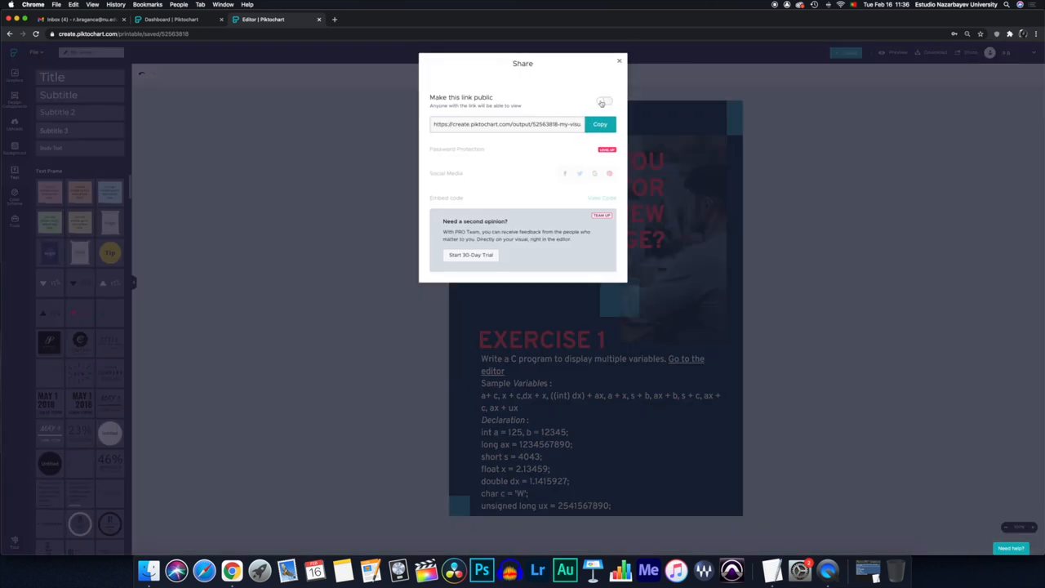
pyautogui.click(604, 101)
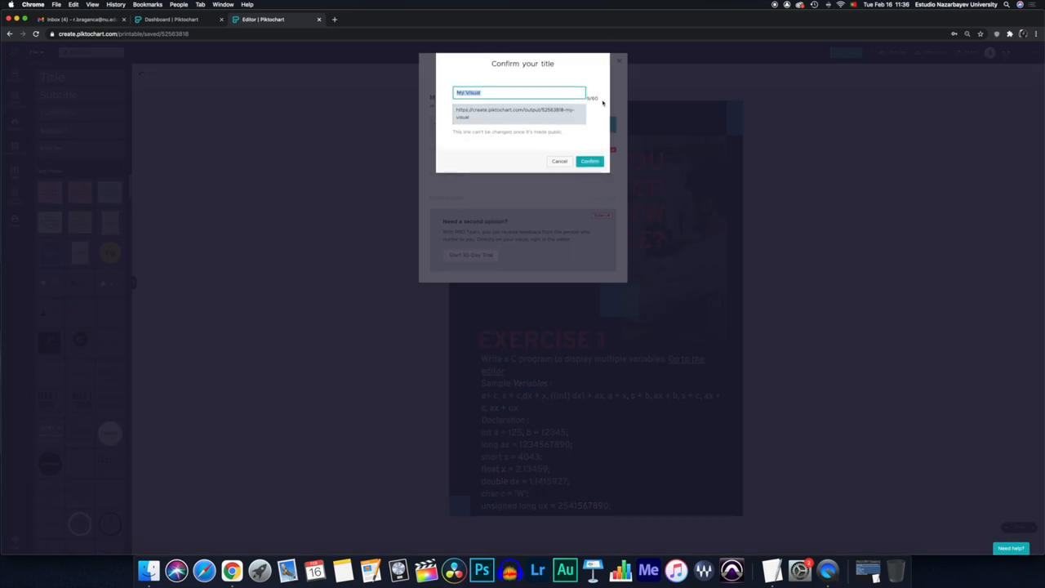
pyautogui.click(559, 160)
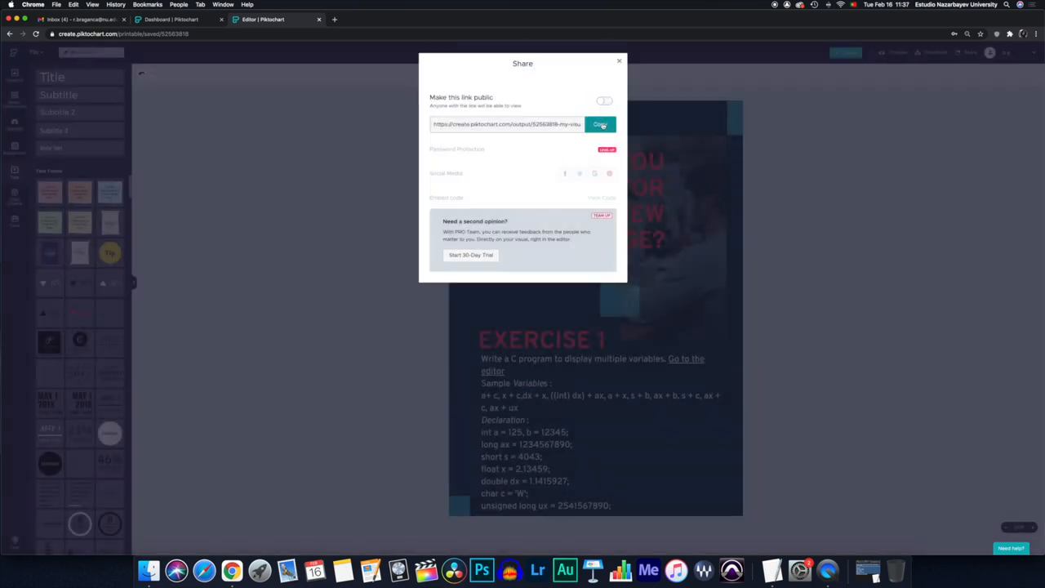
pyautogui.click(603, 125)
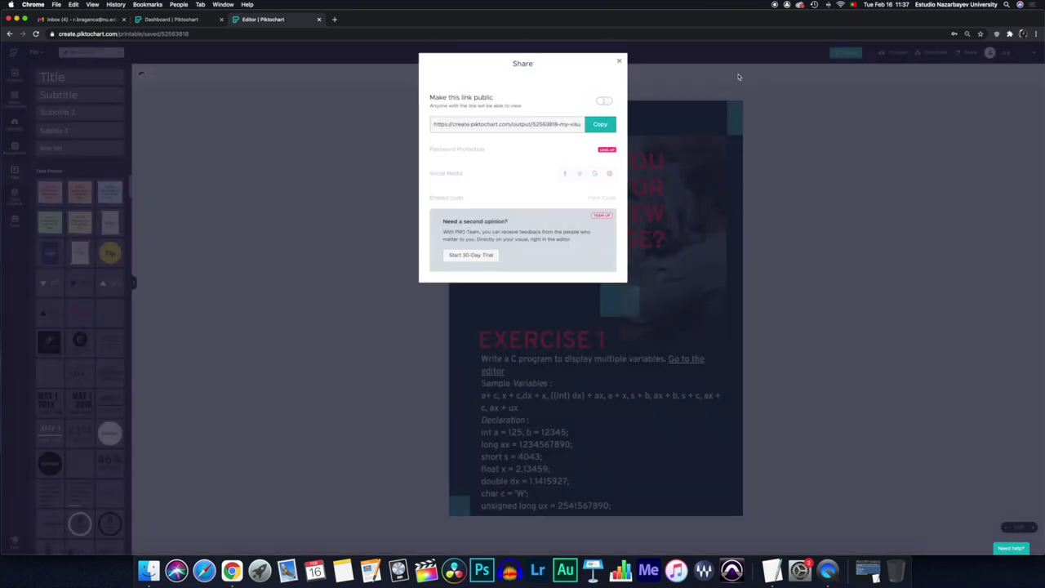
pyautogui.click(618, 61)
# Download the poster as a Medium-quality PNG file
pyautogui.click(931, 53)
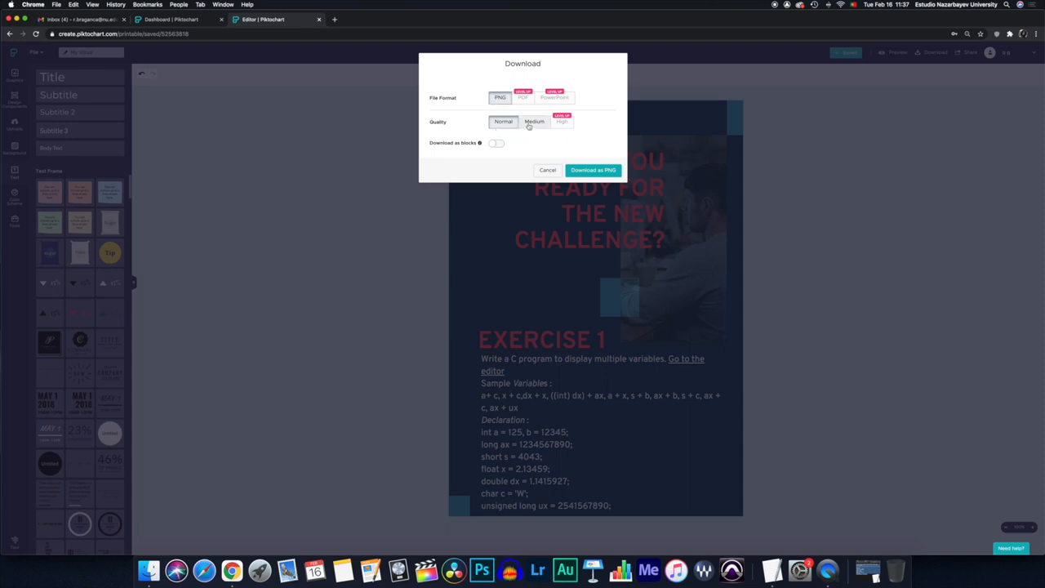
pyautogui.click(531, 125)
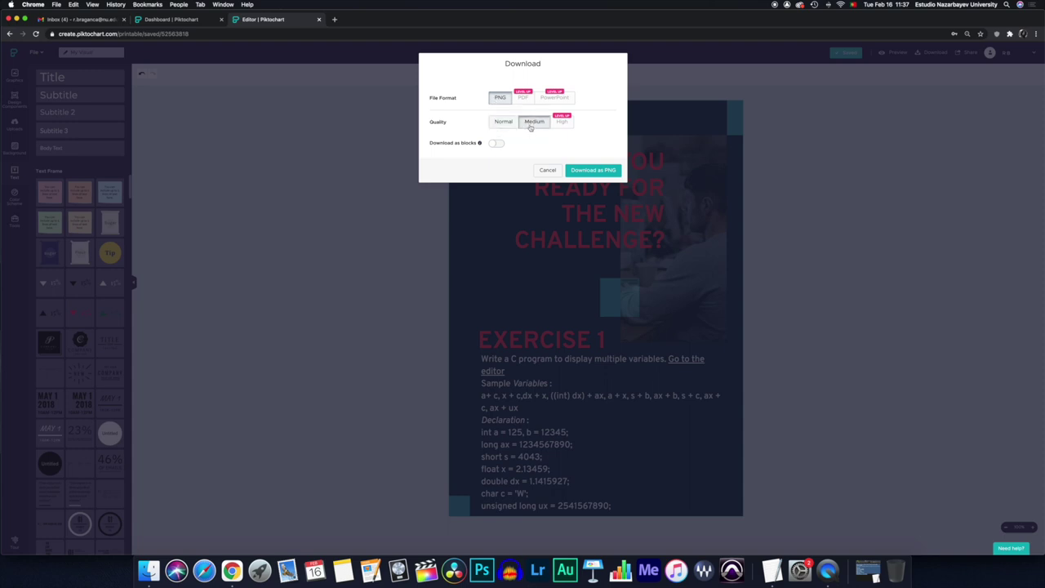
pyautogui.click(594, 170)
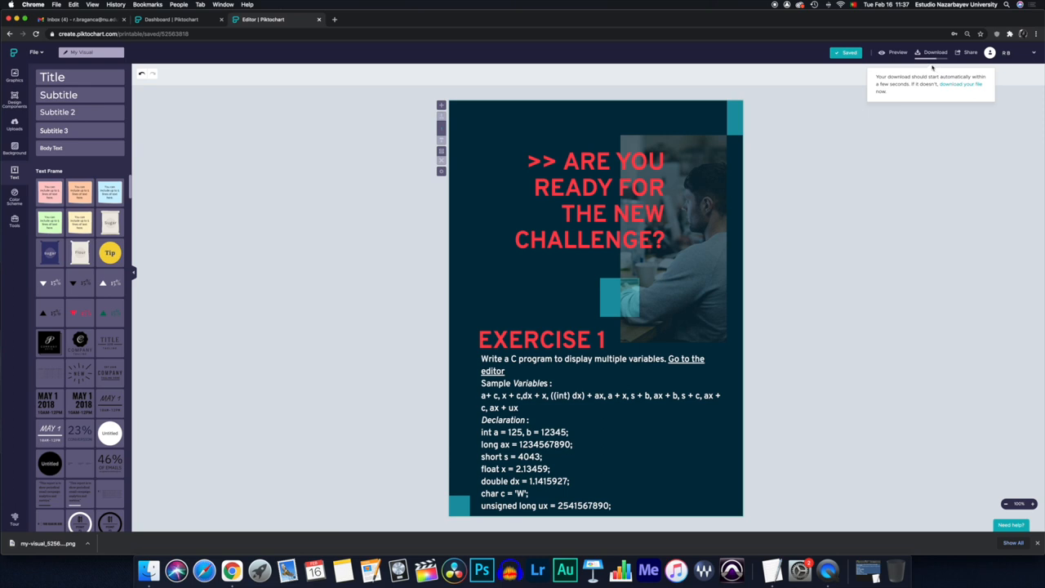
# Reveal my-visual_52563818.png in Finder's Downloads folder and Quick Look it
pyautogui.click(89, 544)
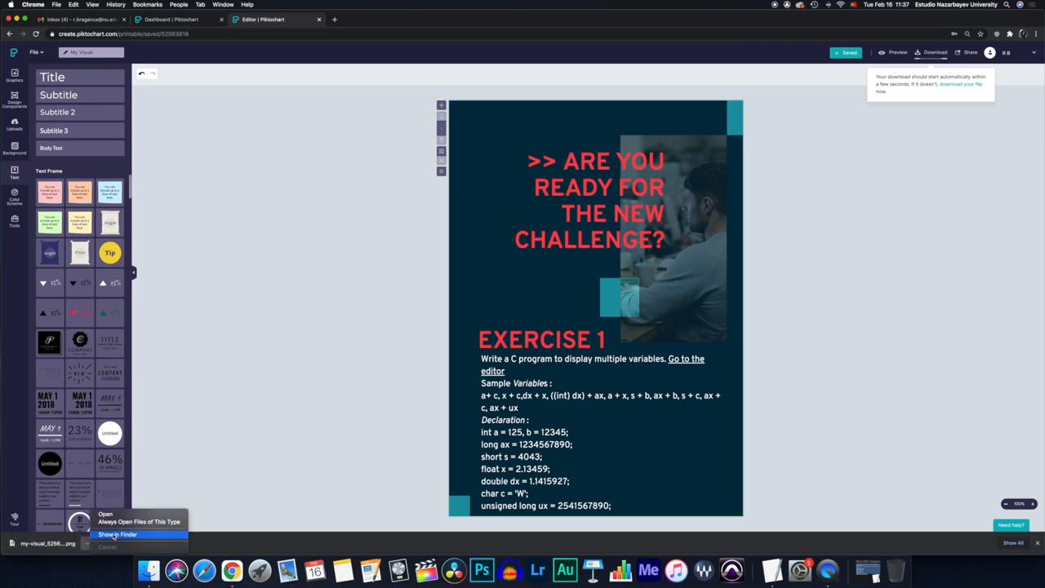
pyautogui.click(116, 536)
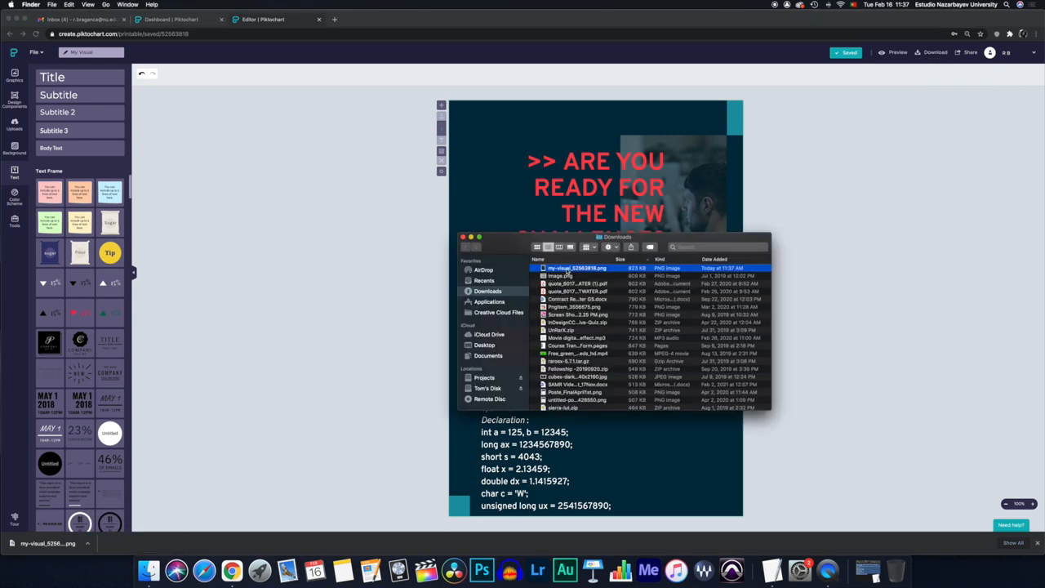
pyautogui.press('space')
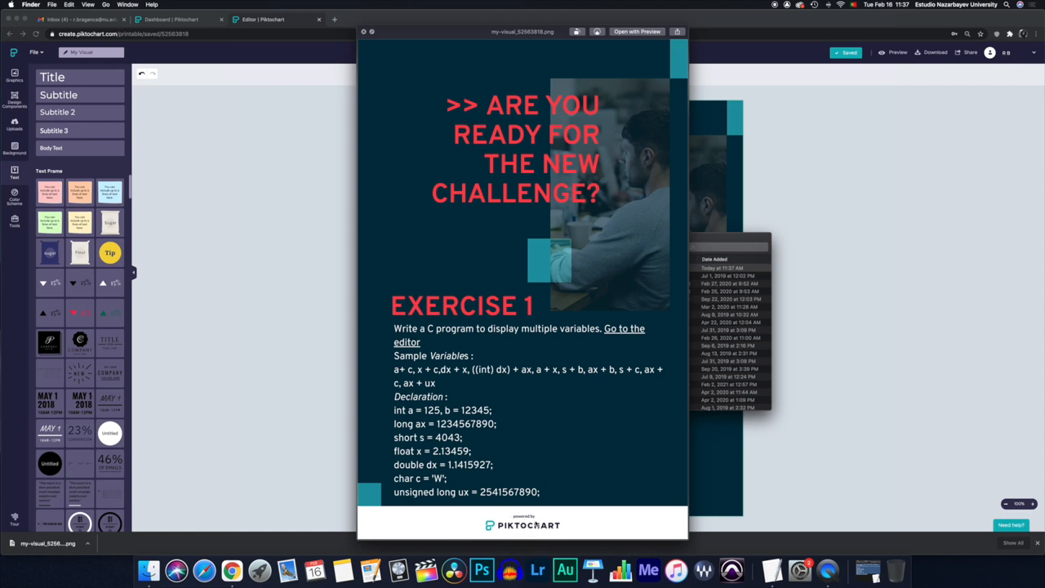
pyautogui.press('space')
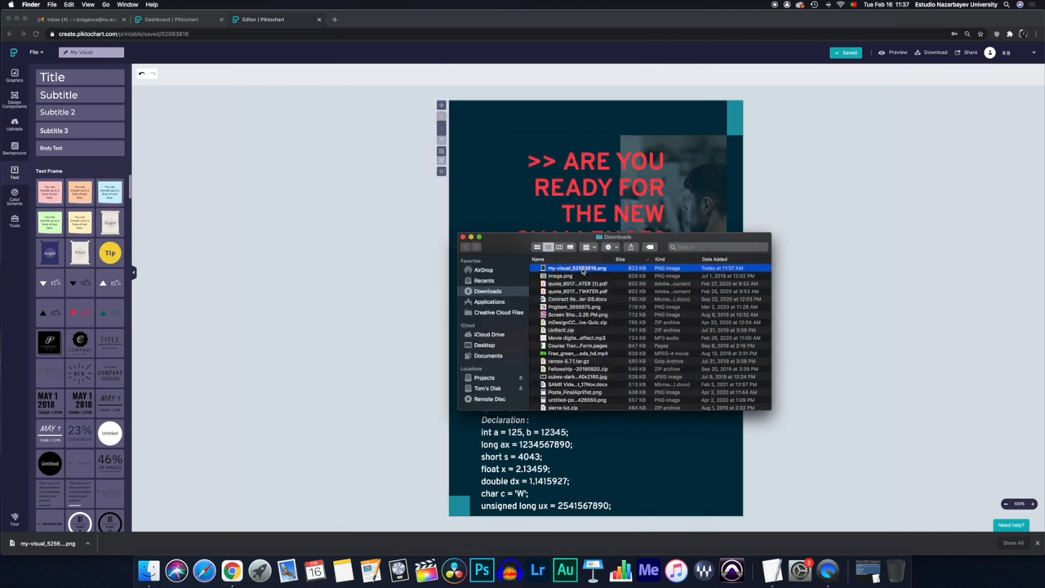
# Open the PNG in Preview and centre and enlarge its window
pyautogui.doubleClick(582, 270)
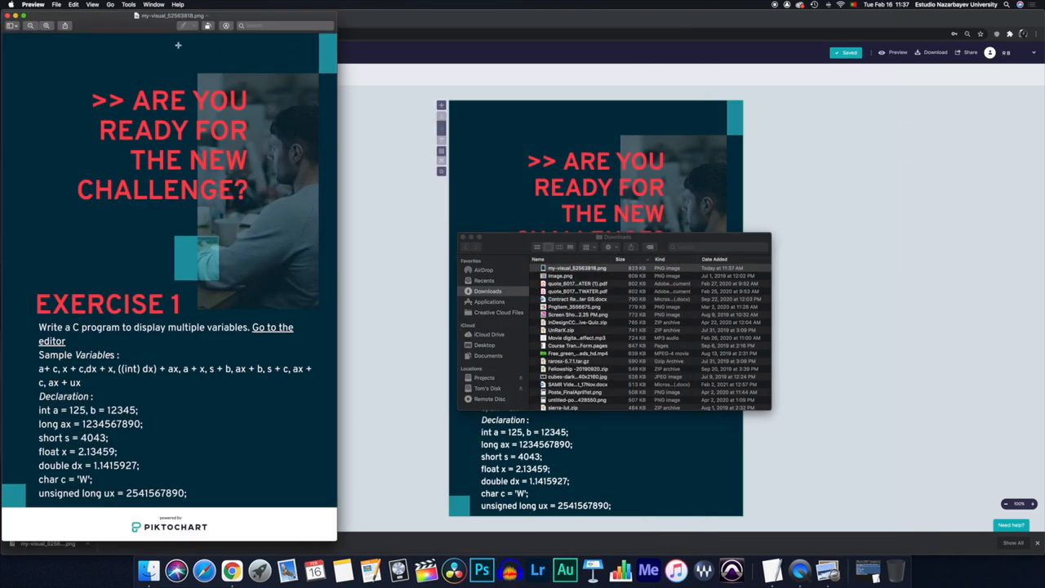
pyautogui.moveTo(105, 16); pyautogui.dragTo(420, 20)
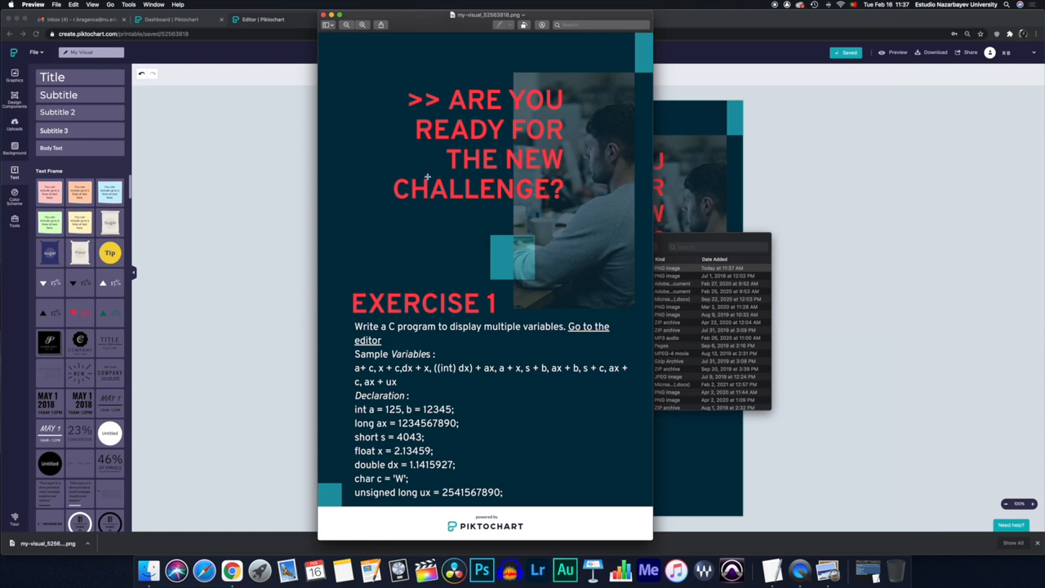
pyautogui.moveTo(651, 538)
pyautogui.mouseDown()
pyautogui.moveTo(811, 542)
pyautogui.moveTo(861, 563)
pyautogui.mouseUp()
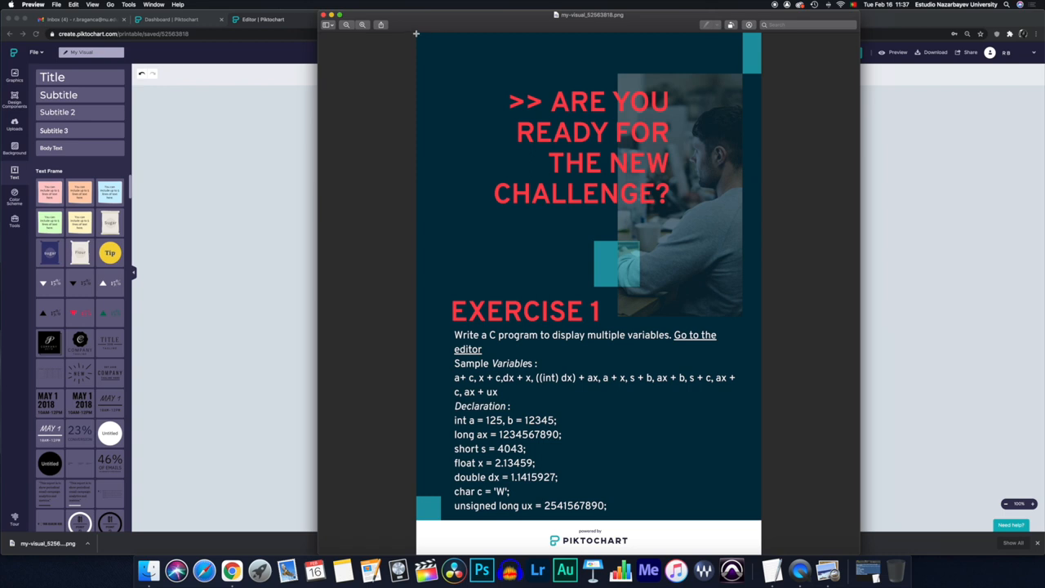
# Crop the image to the poster area above the 'powered by Piktochart' footer and save it
pyautogui.moveTo(417, 34); pyautogui.dragTo(764, 520)
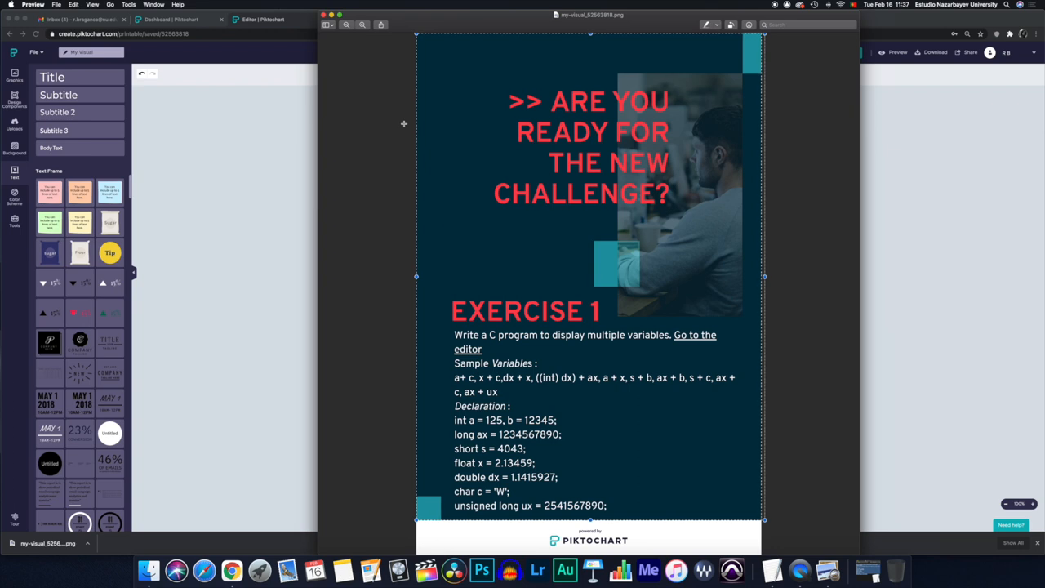
pyautogui.click(128, 5)
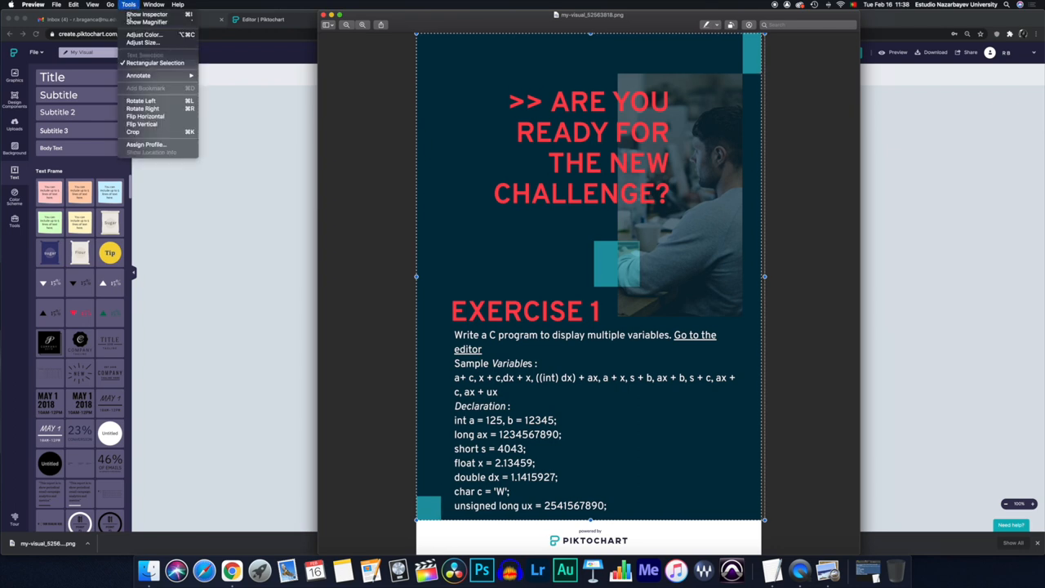
pyautogui.click(139, 131)
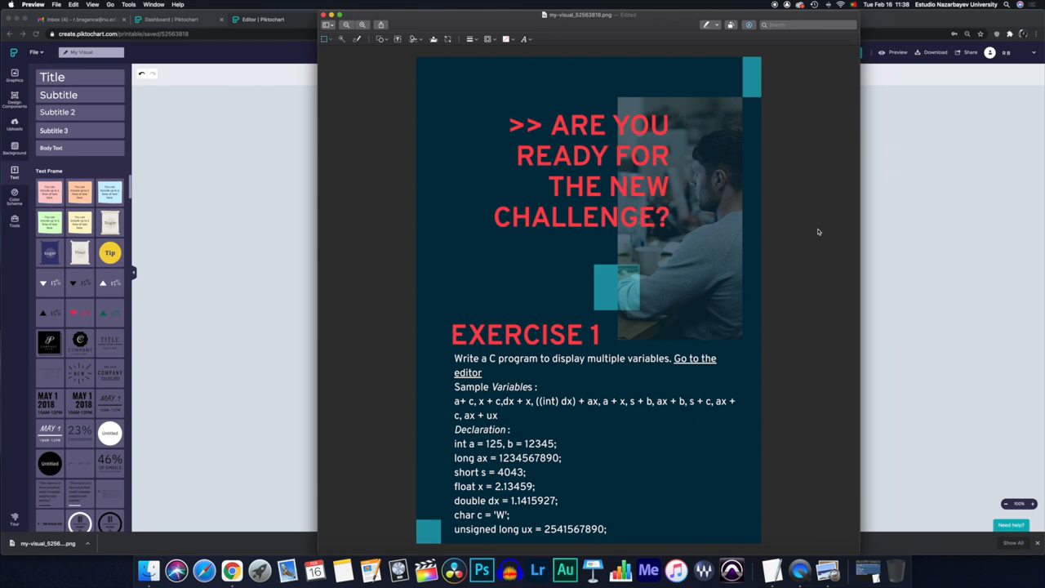
pyautogui.press('super+s')
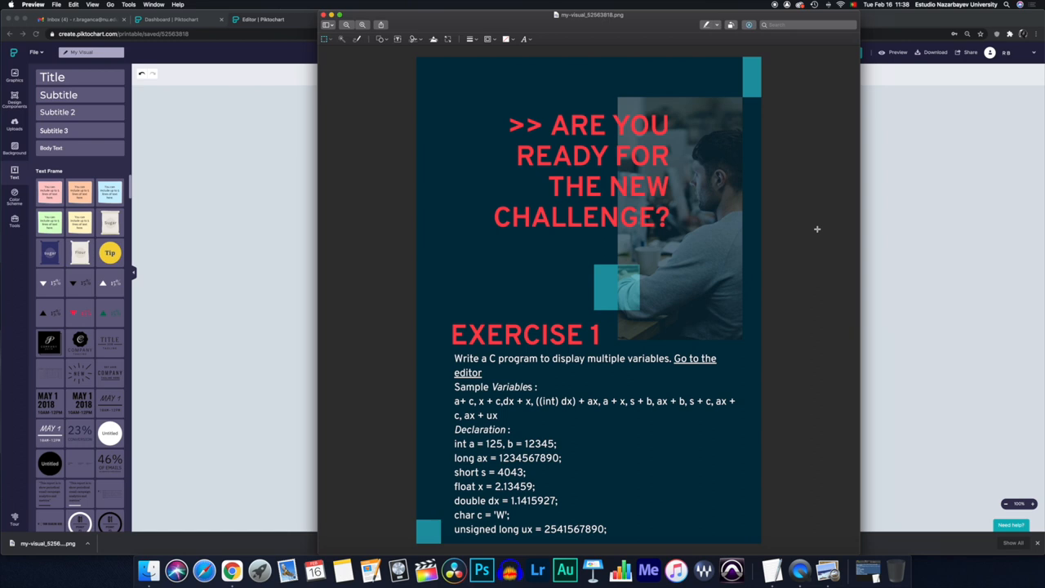